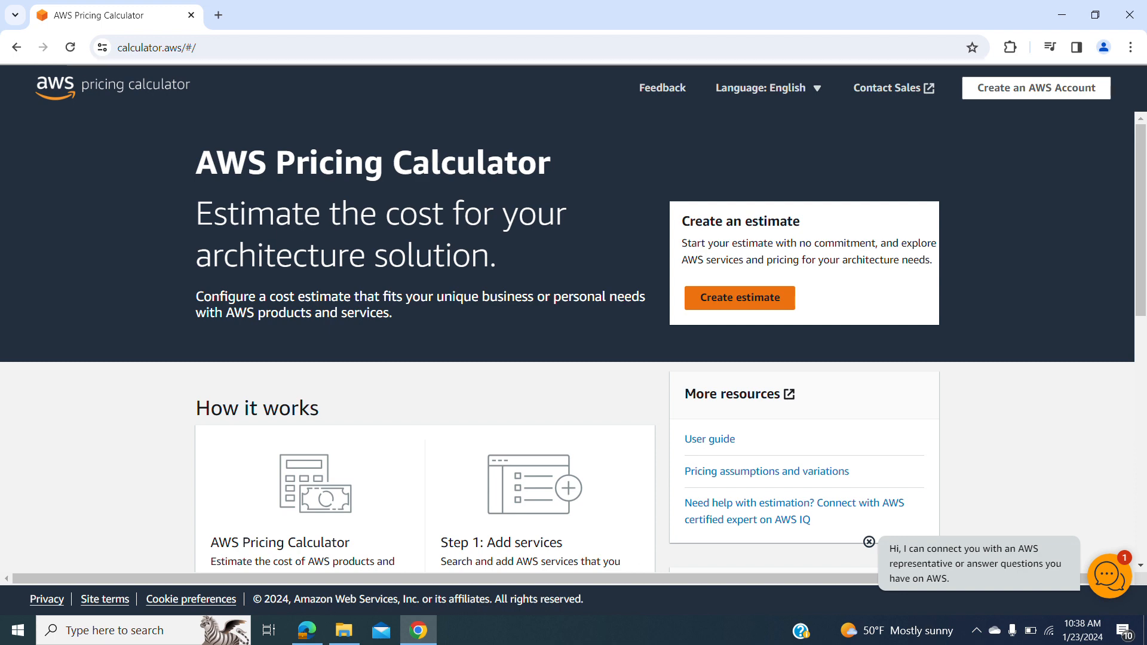
Create a new estimate and choose US West (Oregon) as the region for finding services.
{"action": "left_click", "coordinate": [739, 297]}
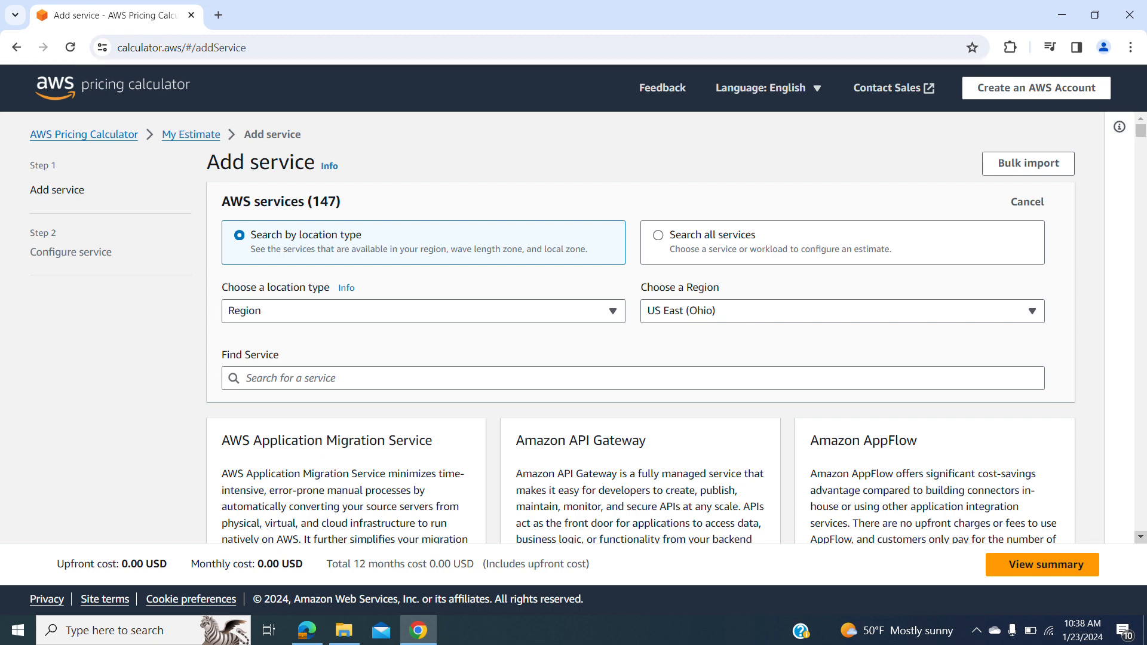
{"action": "scroll", "coordinate": [588, 328], "scroll_direction": "down", "scroll_amount": 2}
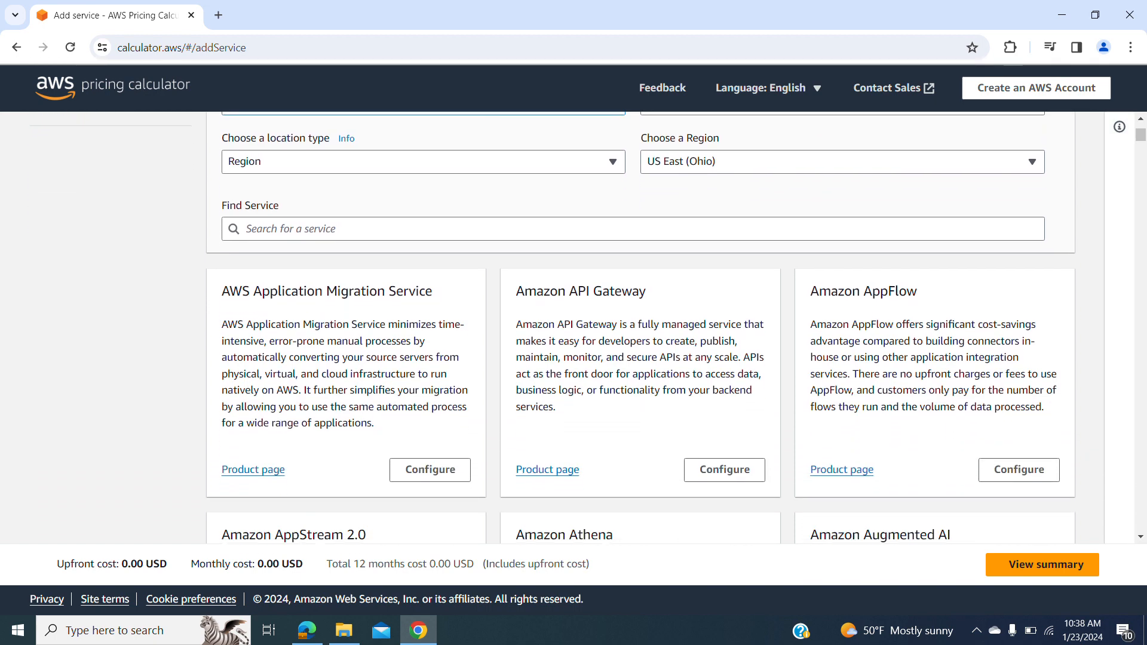
{"action": "scroll", "coordinate": [587, 328], "scroll_direction": "up", "scroll_amount": 2}
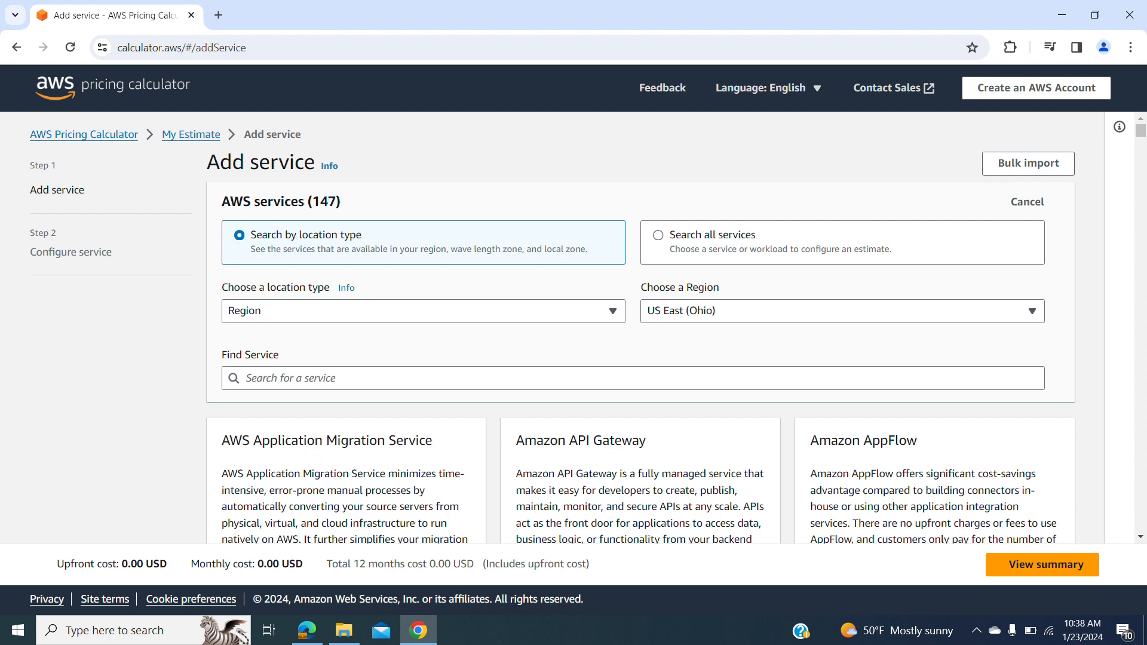
{"action": "left_click", "coordinate": [423, 311]}
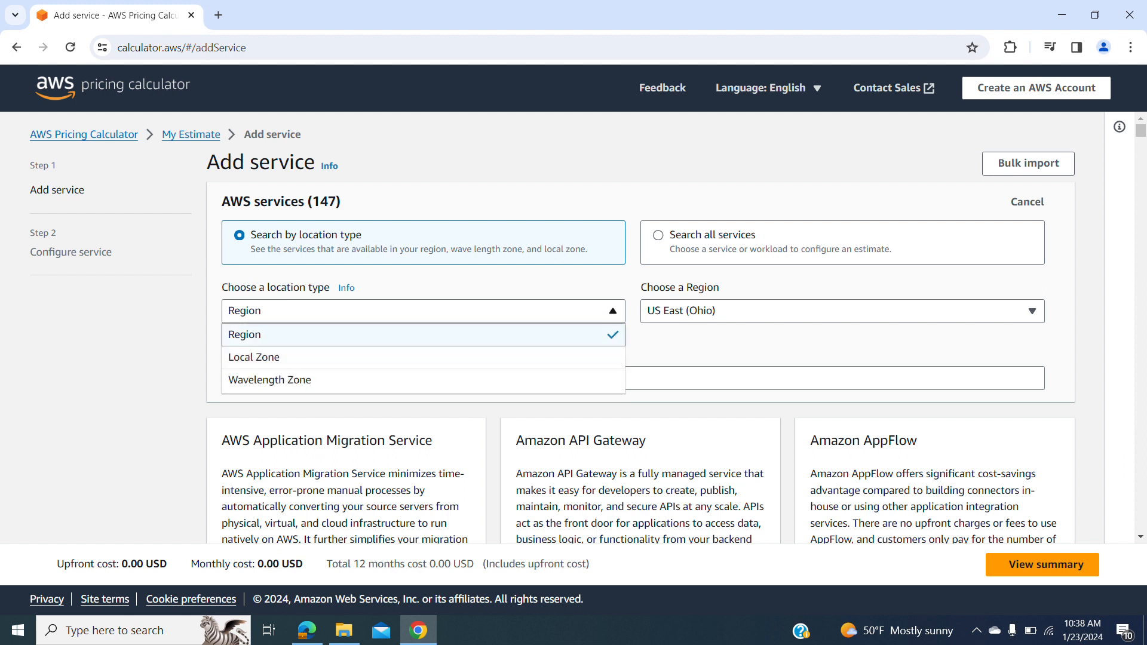
{"action": "left_click", "coordinate": [423, 311]}
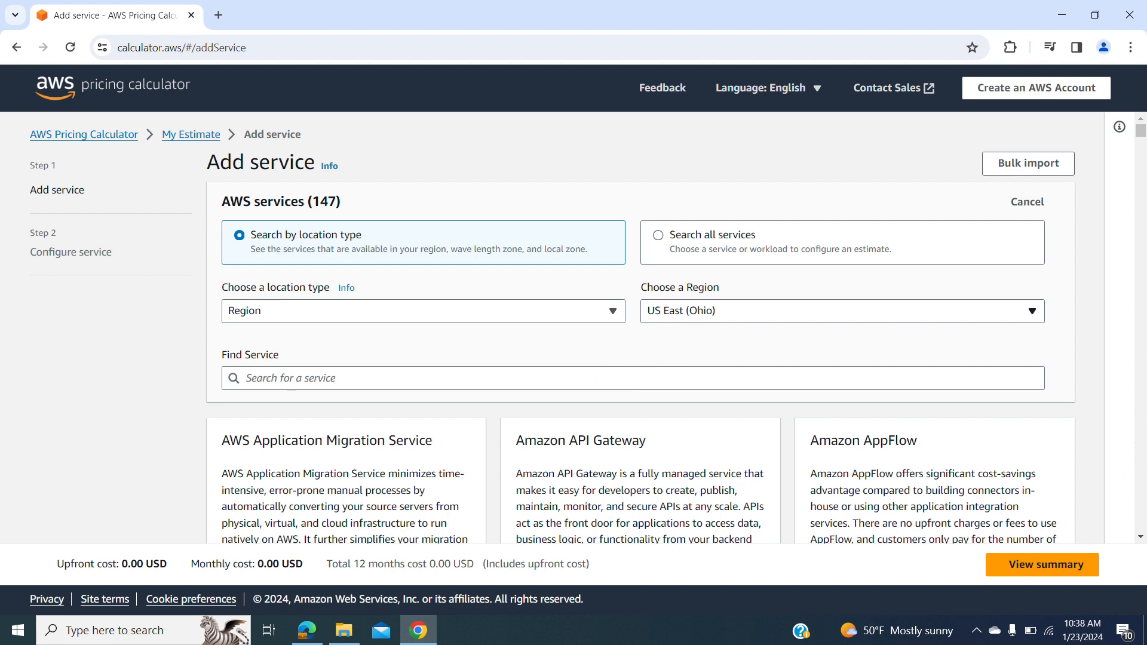
{"action": "left_click", "coordinate": [842, 311]}
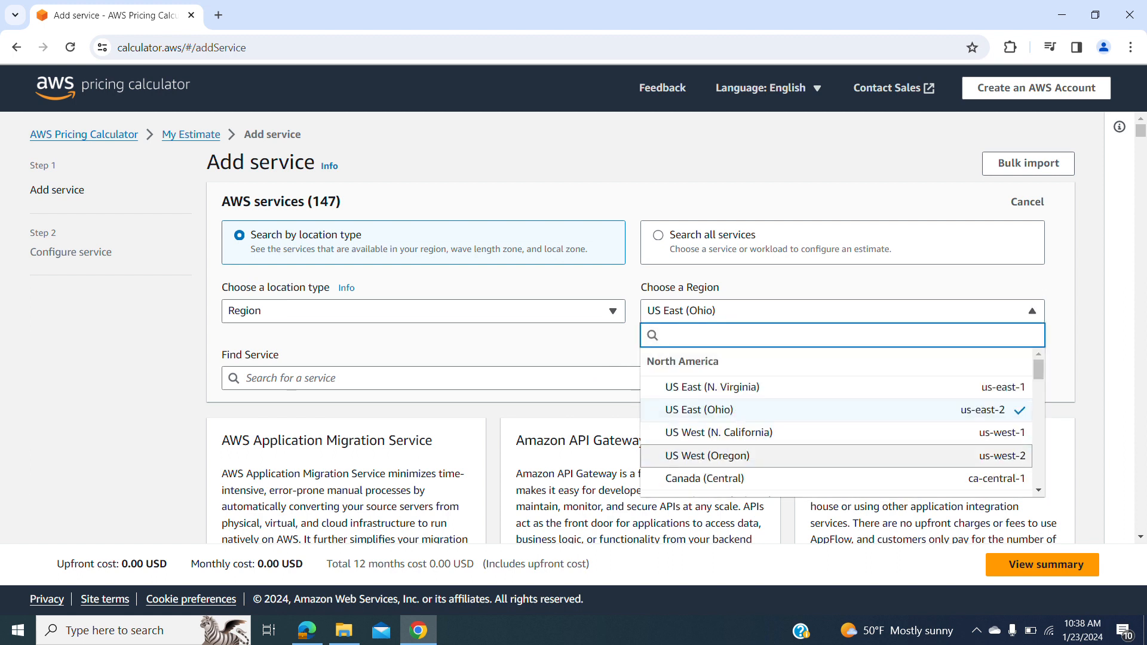
{"action": "left_click", "coordinate": [707, 456]}
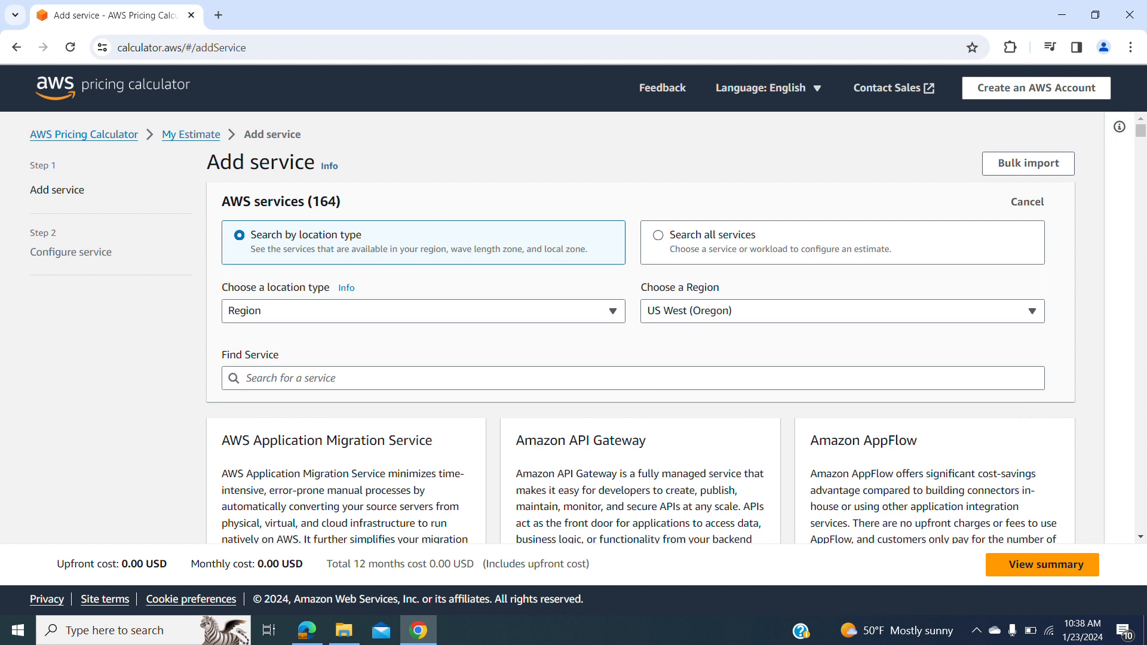
Search the services for "ec2" and open the Amazon EC2 configuration.
{"action": "scroll", "coordinate": [573, 328], "scroll_direction": "down", "scroll_amount": 1}
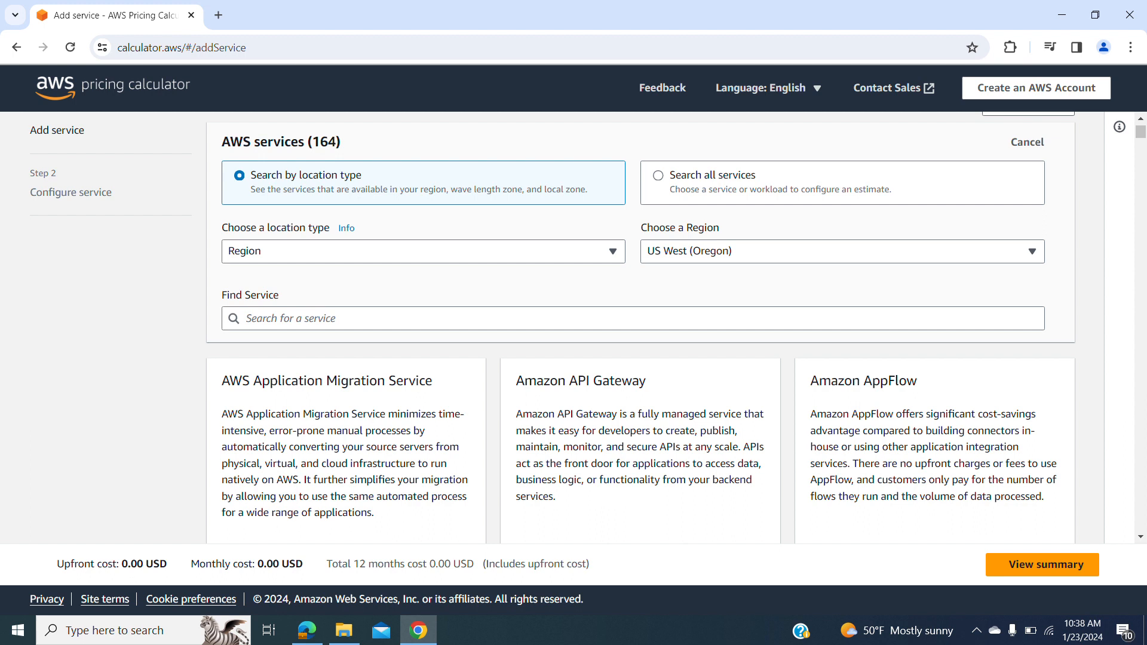
{"action": "left_click", "coordinate": [1140, 536]}
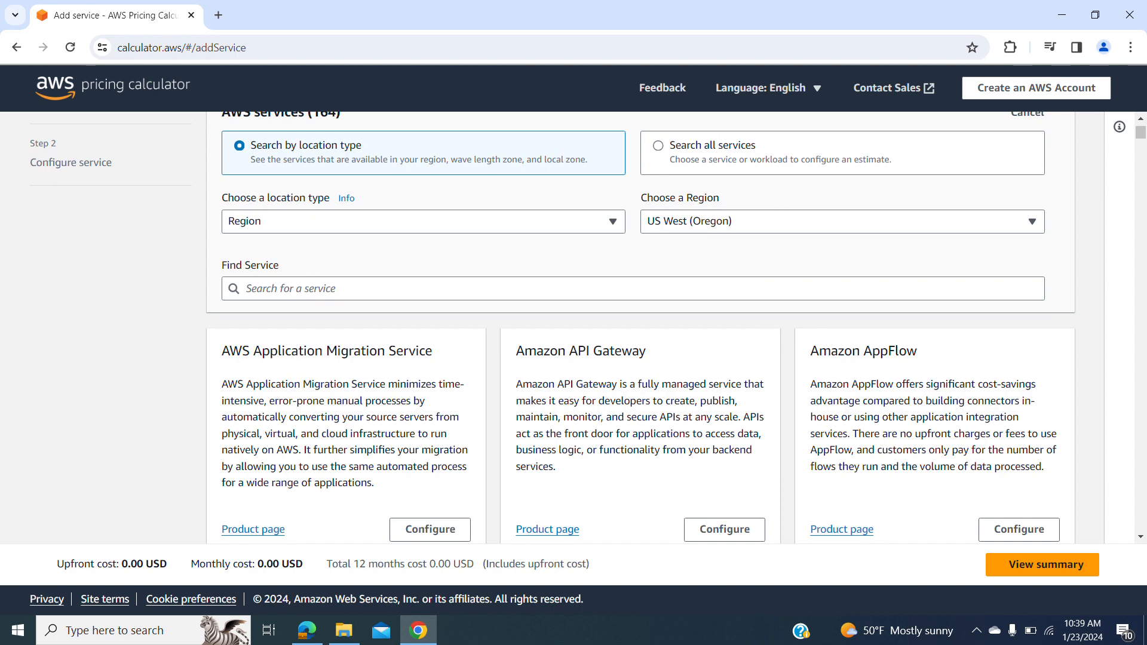
{"action": "left_click", "coordinate": [334, 288]}
{"action": "type", "text": "ec2"}
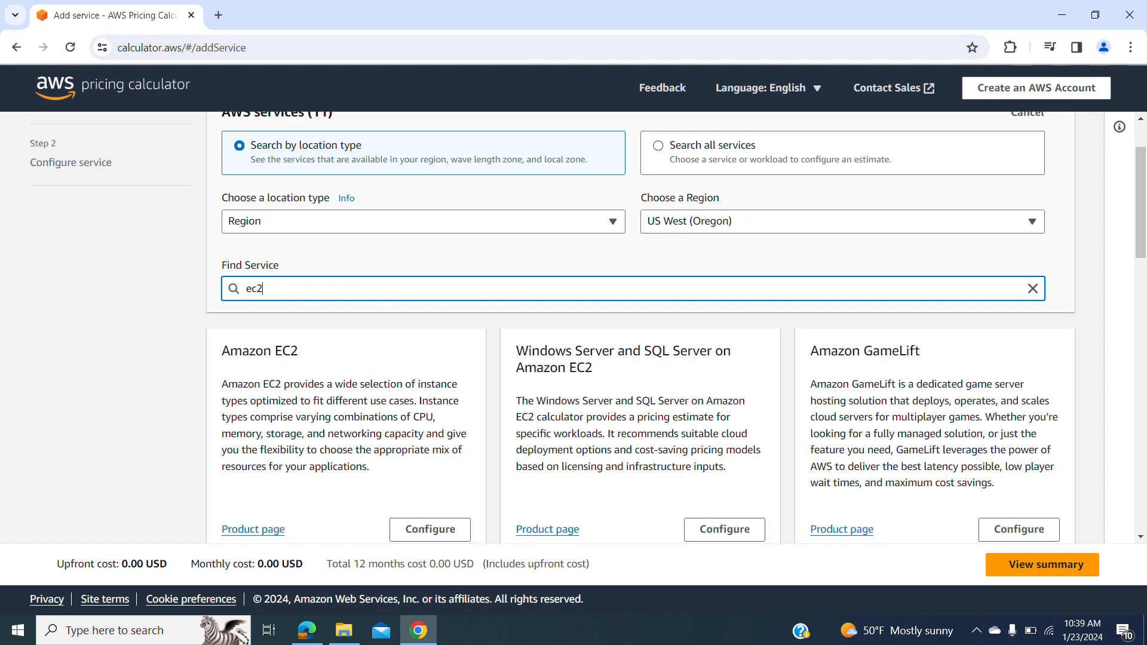
{"action": "left_click", "coordinate": [430, 529]}
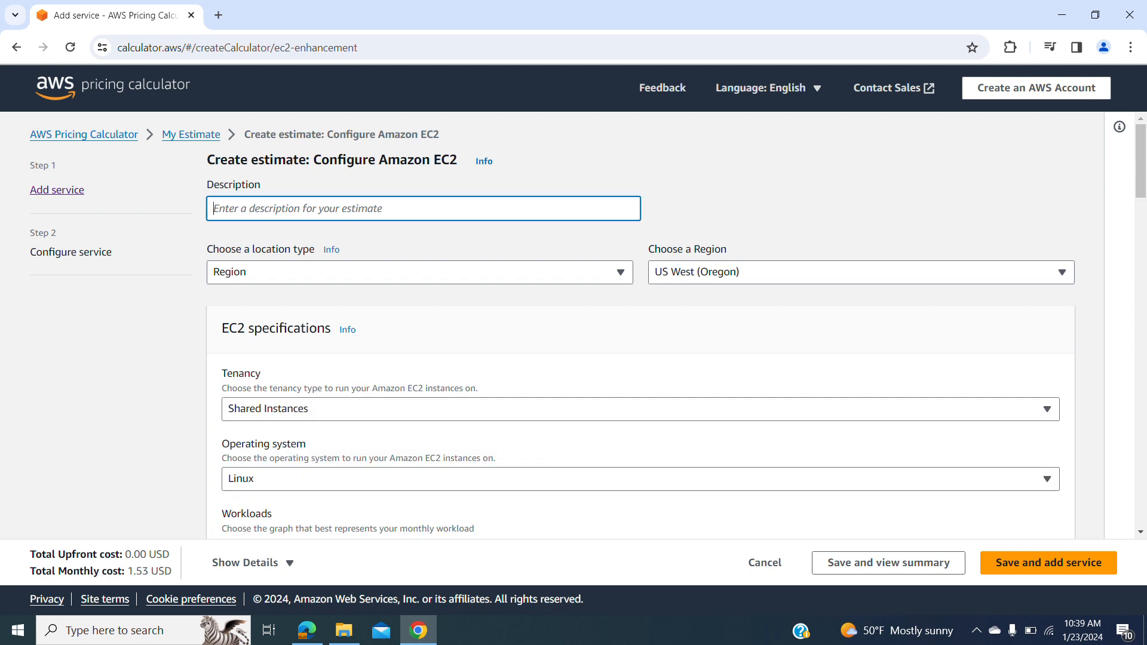
Enter "Ec2 project" as the estimate's description and check the available location types.
{"action": "type", "text": "Ec2 "}
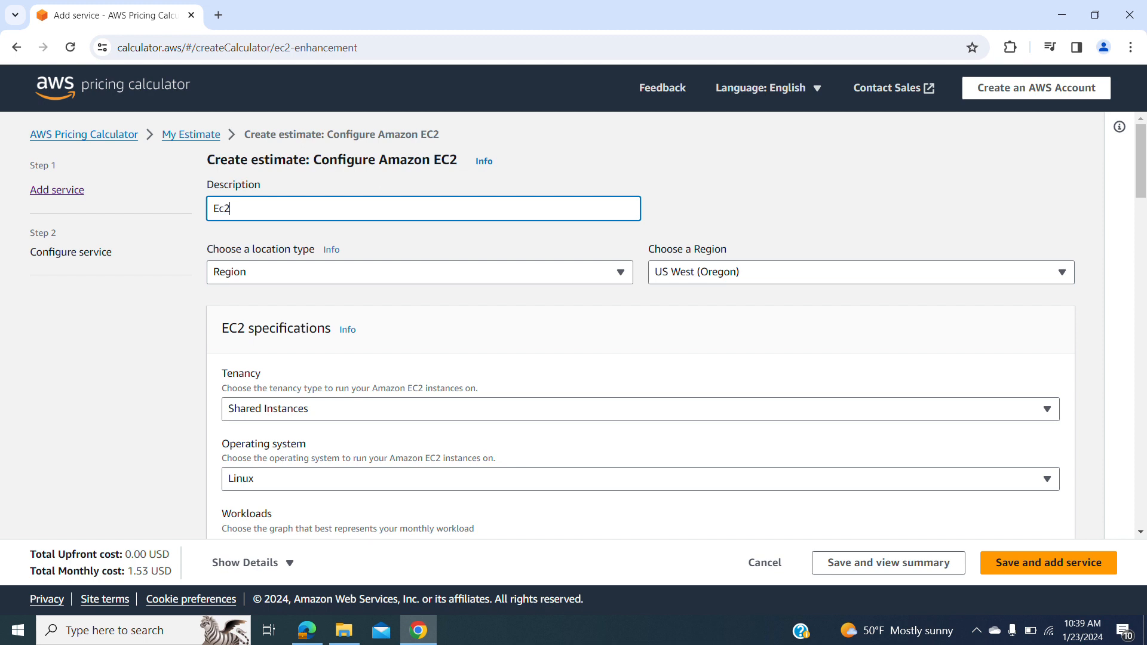
{"action": "type", "text": "project"}
{"action": "left_click", "coordinate": [419, 273]}
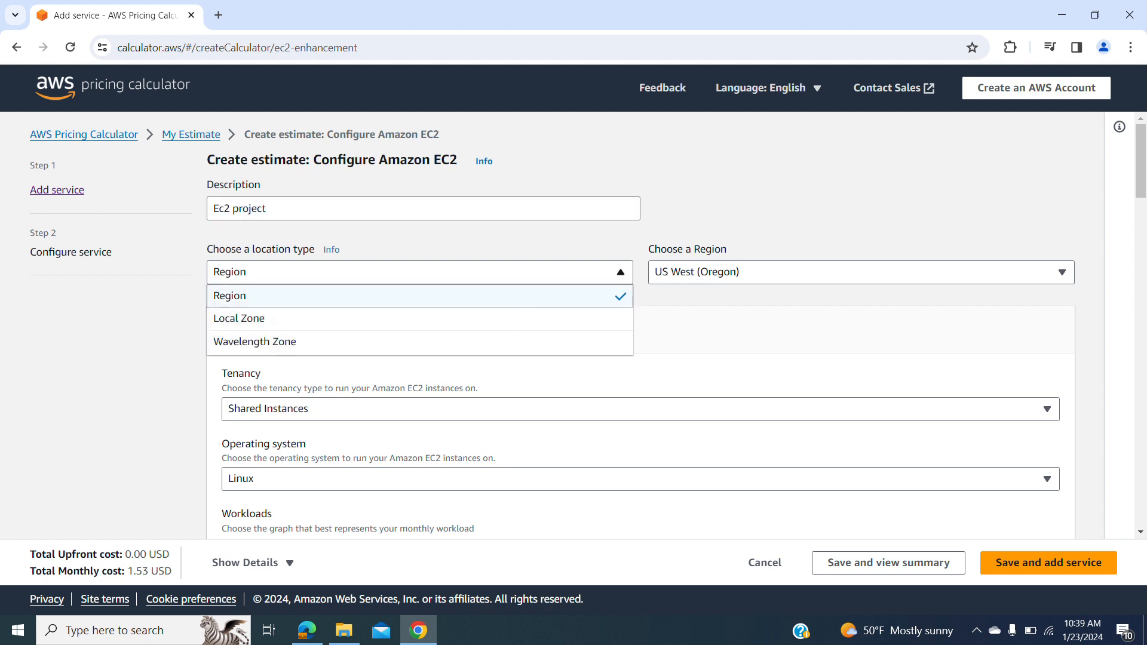
{"action": "left_click", "coordinate": [420, 272]}
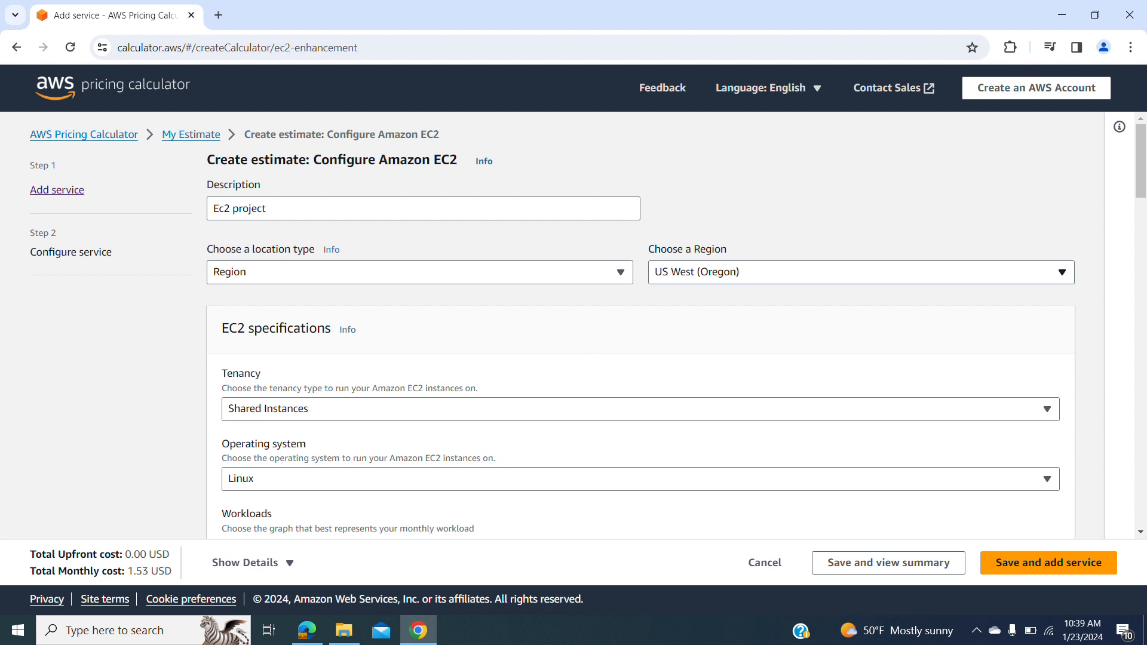
Review the tenancy options in the EC2 specifications and select Linux as the operating system.
{"action": "scroll", "coordinate": [573, 332], "scroll_direction": "down", "scroll_amount": 1}
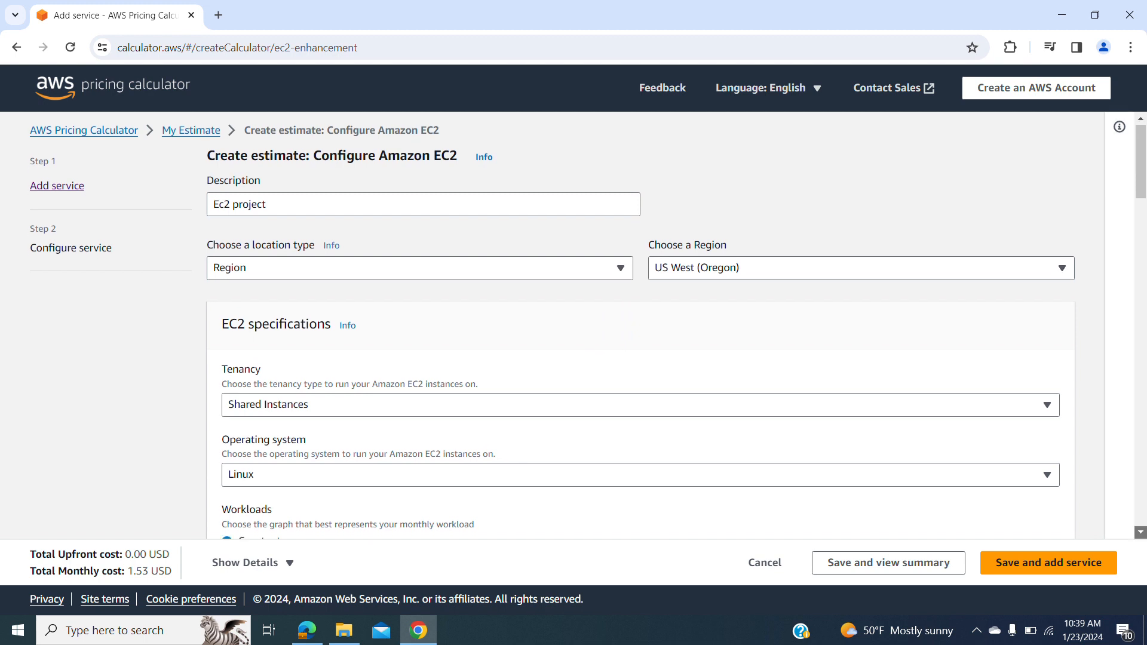
{"action": "scroll", "coordinate": [573, 332], "scroll_direction": "down", "scroll_amount": 1}
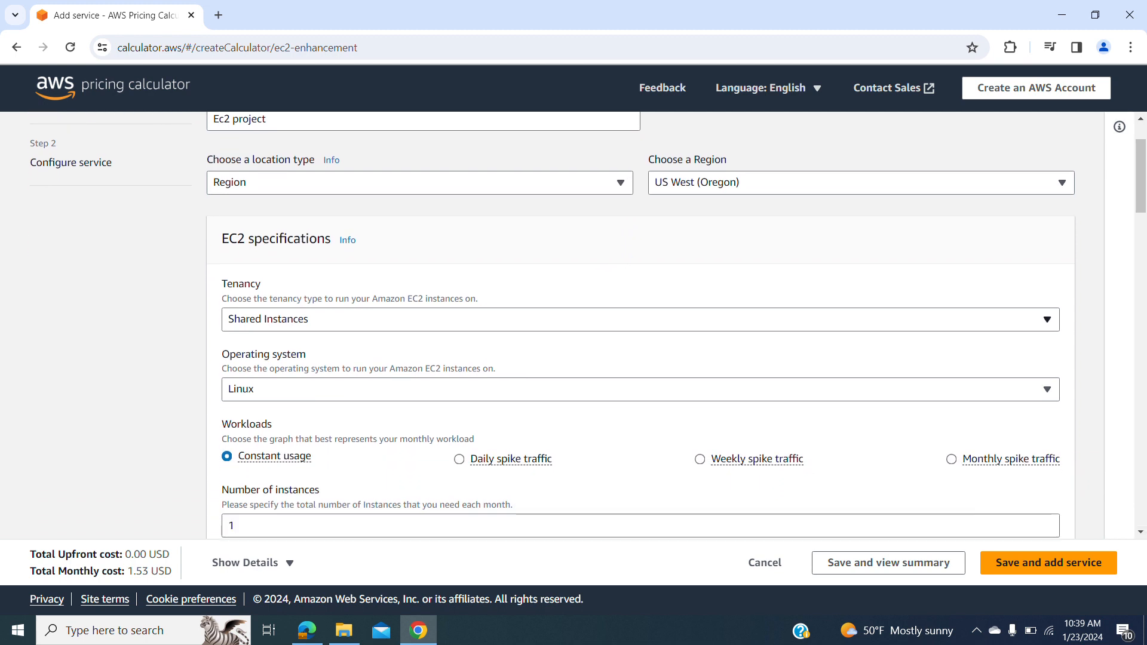
{"action": "left_click", "coordinate": [640, 319]}
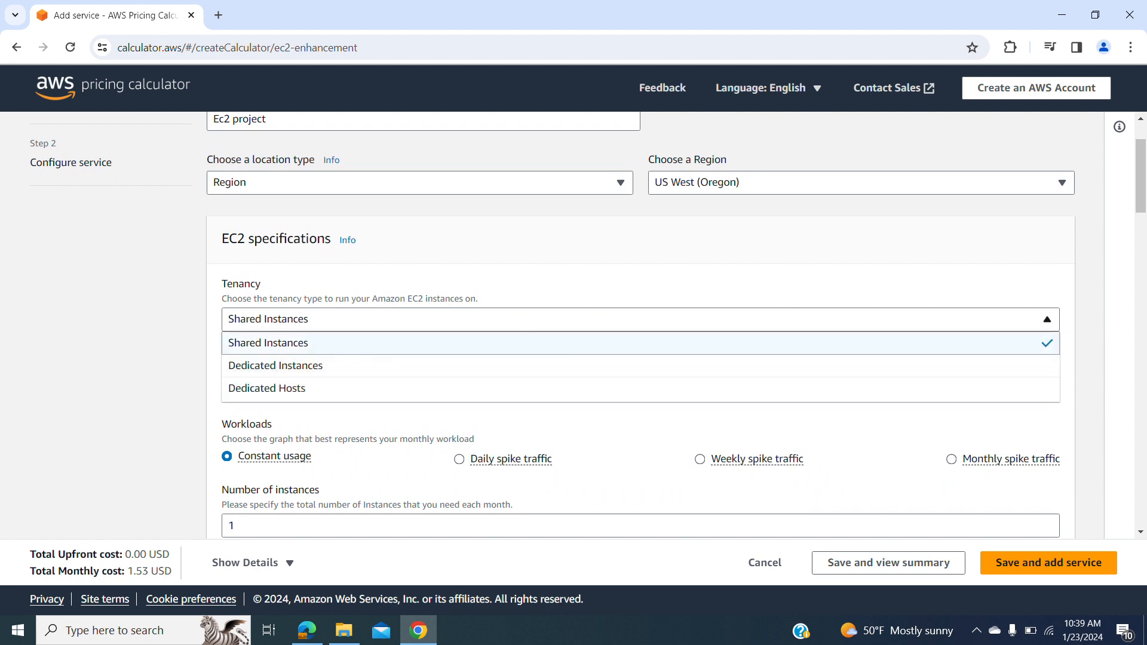
{"action": "left_click", "coordinate": [640, 320]}
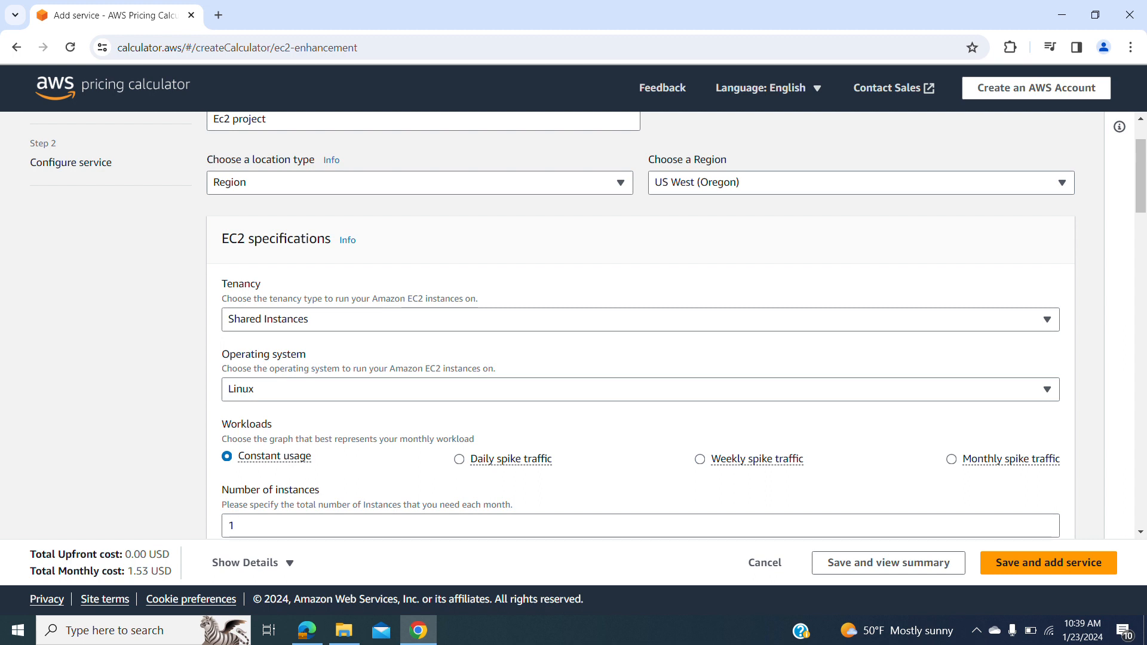
{"action": "left_click", "coordinate": [1046, 389]}
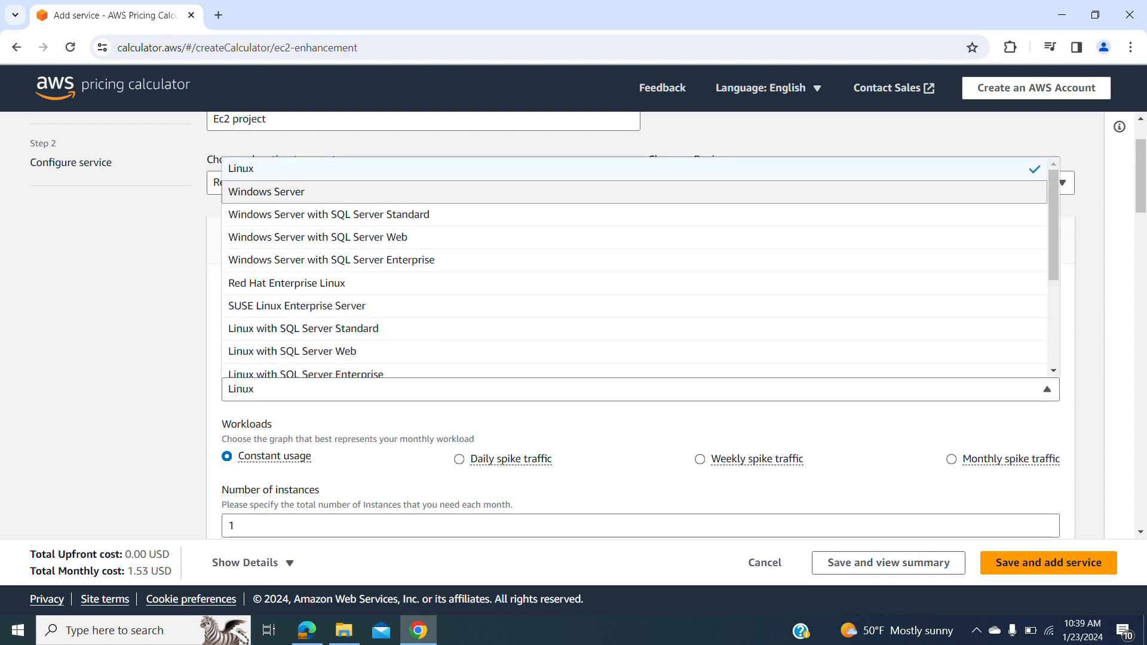
{"action": "scroll", "coordinate": [633, 267], "scroll_direction": "down", "scroll_amount": 3}
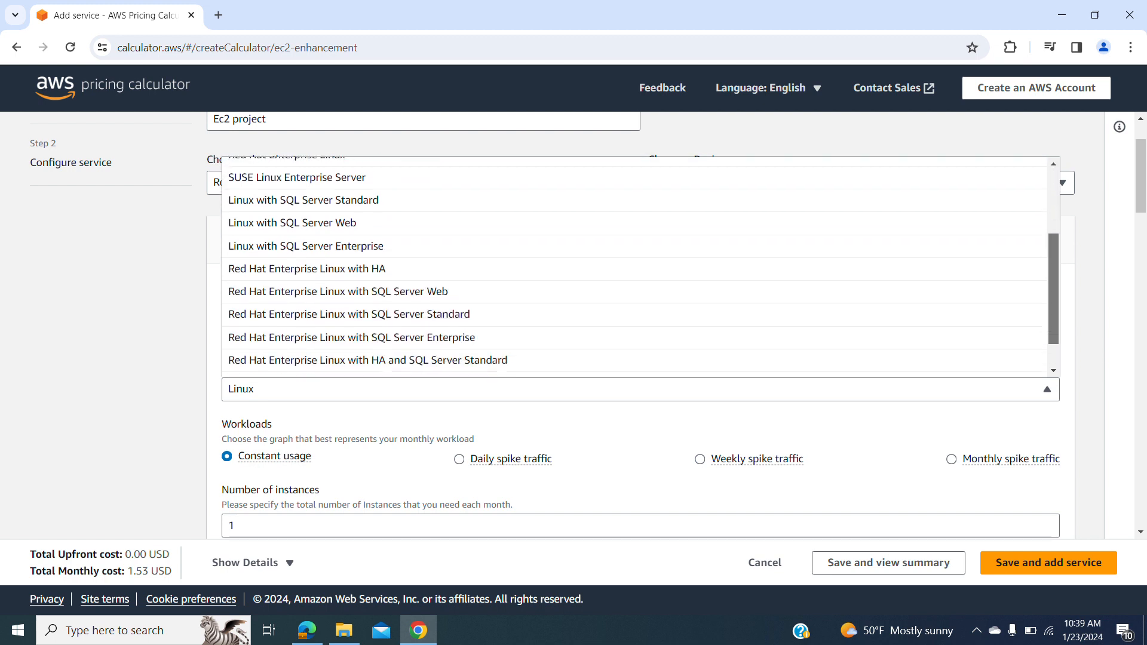
{"action": "scroll", "coordinate": [633, 267], "scroll_direction": "up", "scroll_amount": 3}
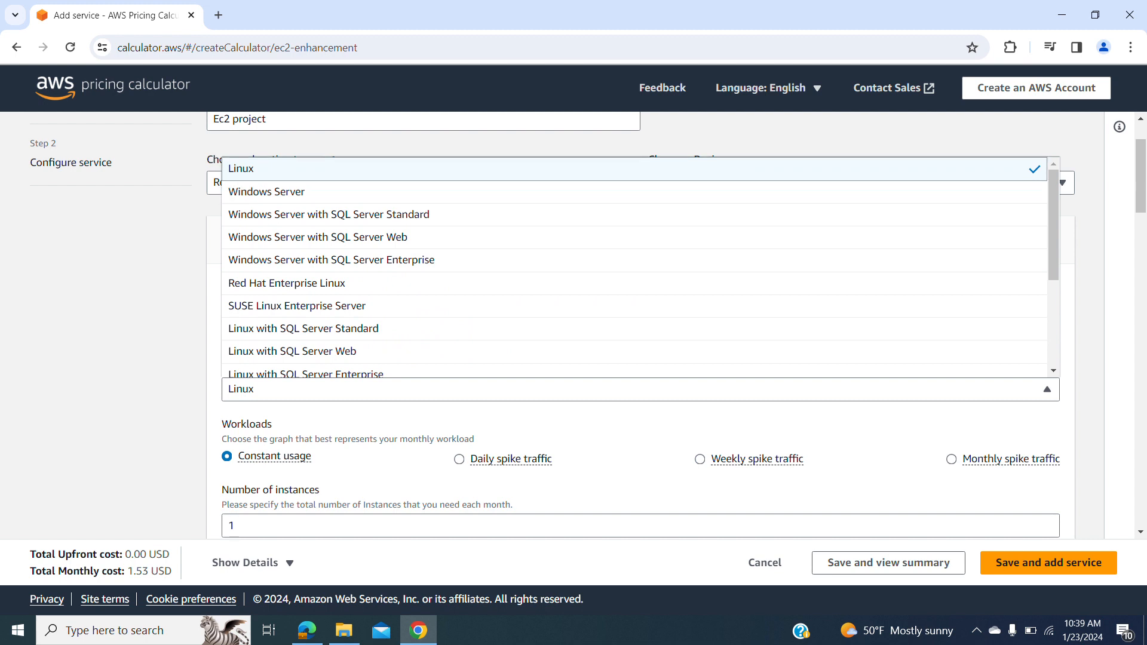
{"action": "left_click", "coordinate": [241, 169]}
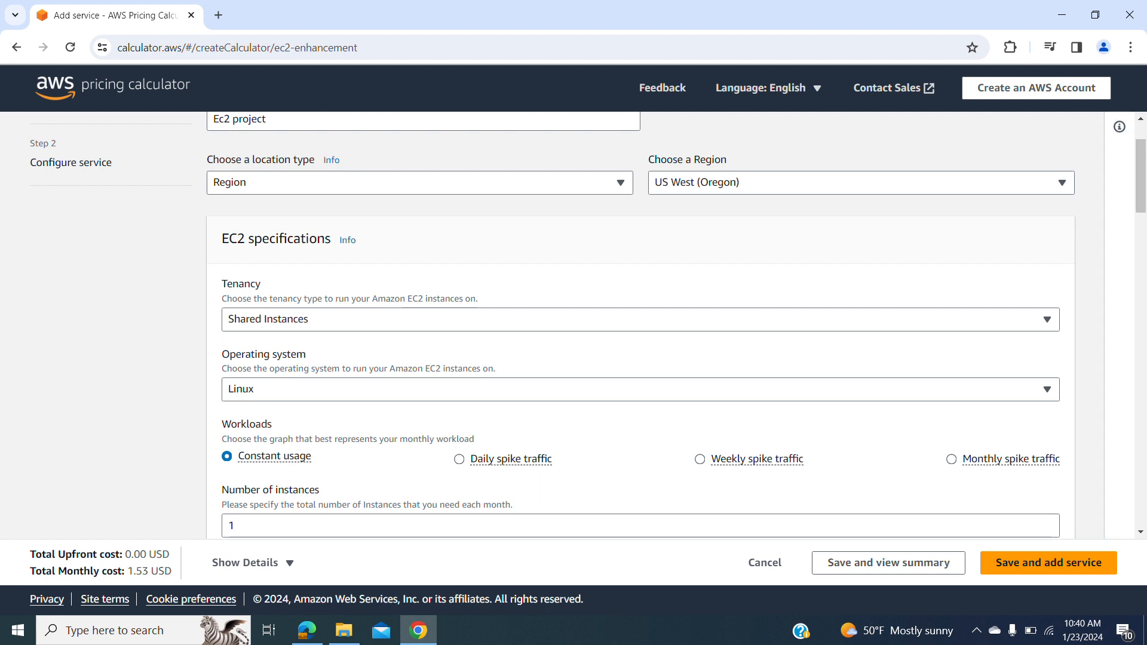
Set the number of EC2 instances to 3.
{"action": "scroll", "coordinate": [588, 325], "scroll_direction": "down", "scroll_amount": 1}
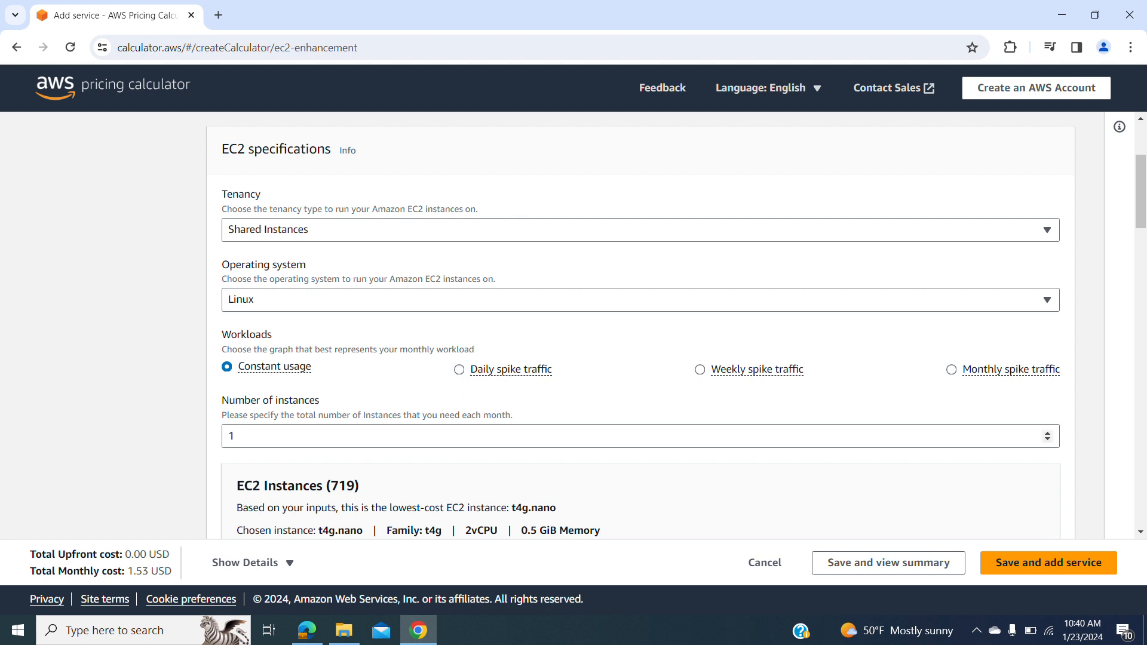
{"action": "left_click", "coordinate": [236, 435]}
{"action": "key", "text": "BackSpace"}
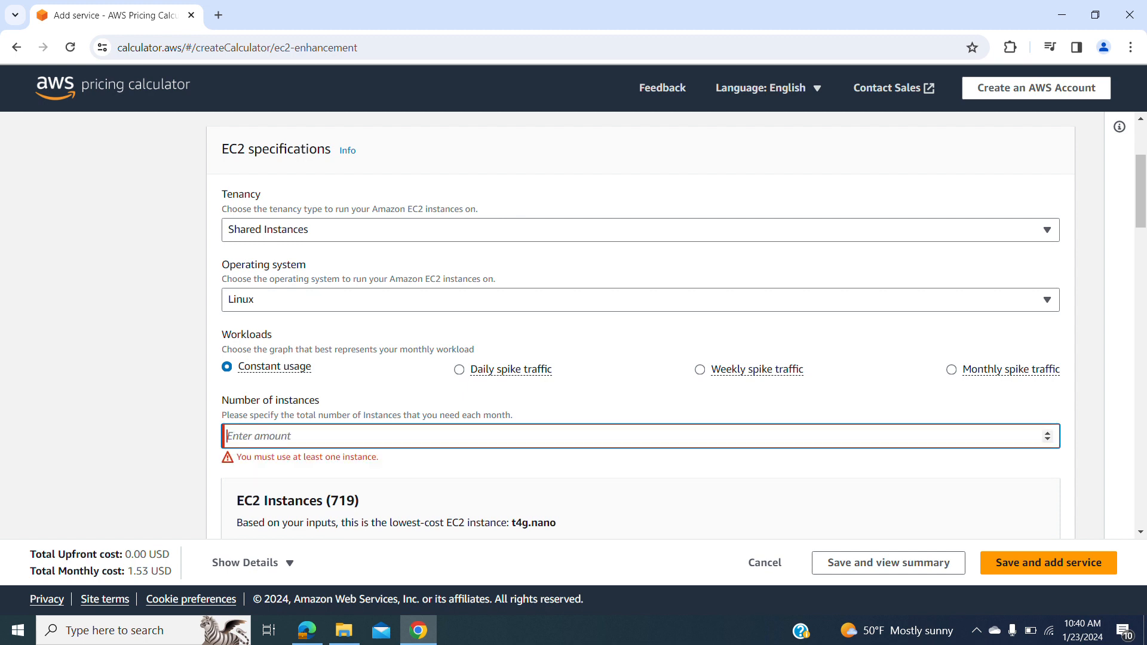
{"action": "type", "text": "3"}
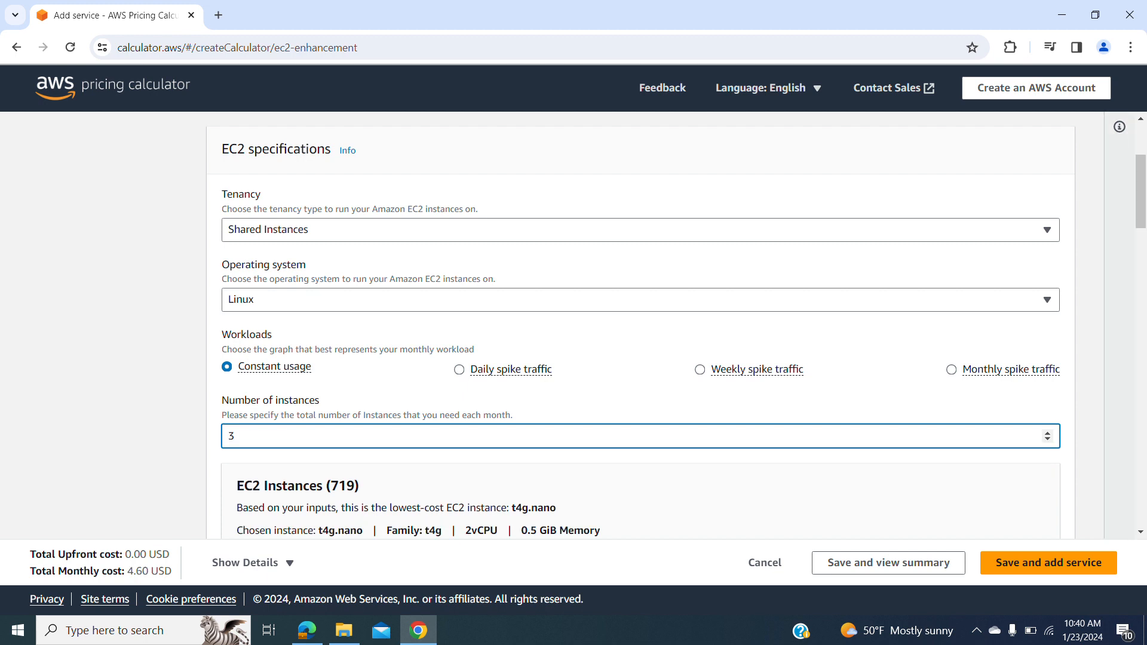
Examine the instance family, network performance and memory filter options for the EC2 instances.
{"action": "scroll", "coordinate": [679, 326], "scroll_direction": "down", "scroll_amount": 2}
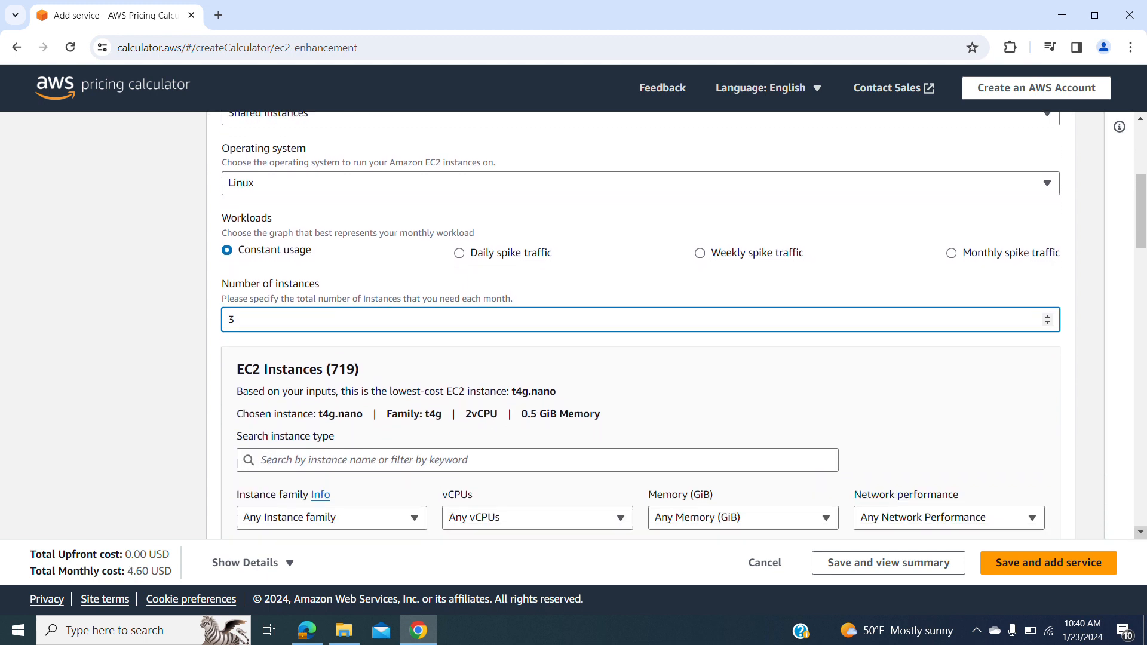
{"action": "scroll", "coordinate": [679, 326], "scroll_direction": "down", "scroll_amount": 1}
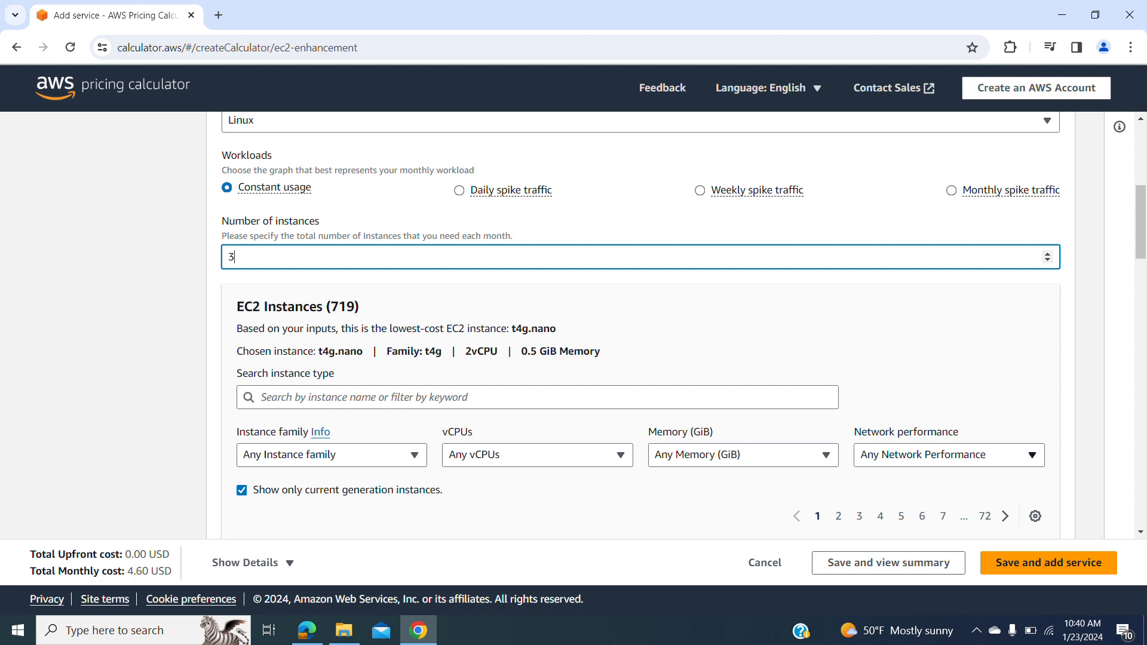
{"action": "left_click", "coordinate": [331, 456]}
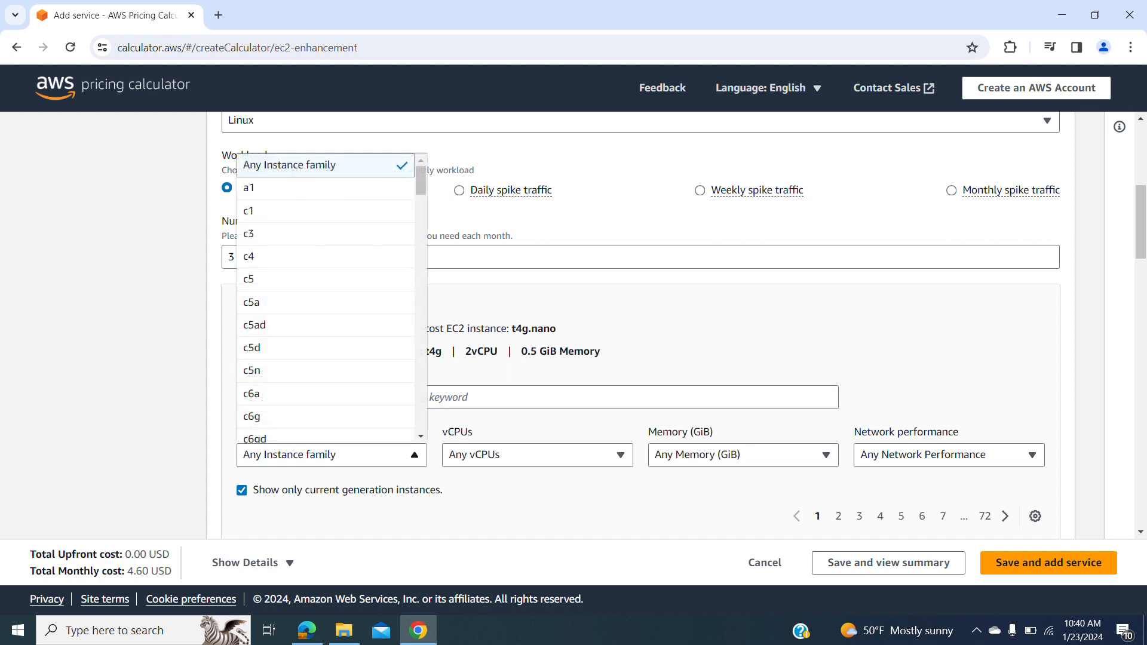
{"action": "left_click", "coordinate": [331, 455]}
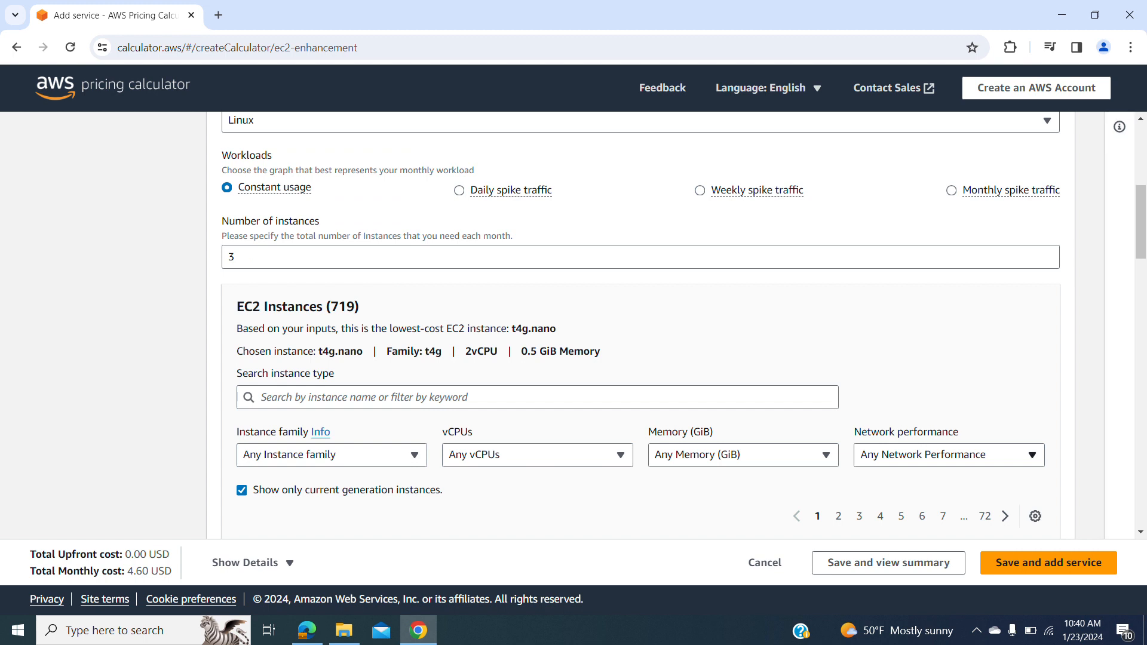
{"action": "left_click", "coordinate": [948, 455]}
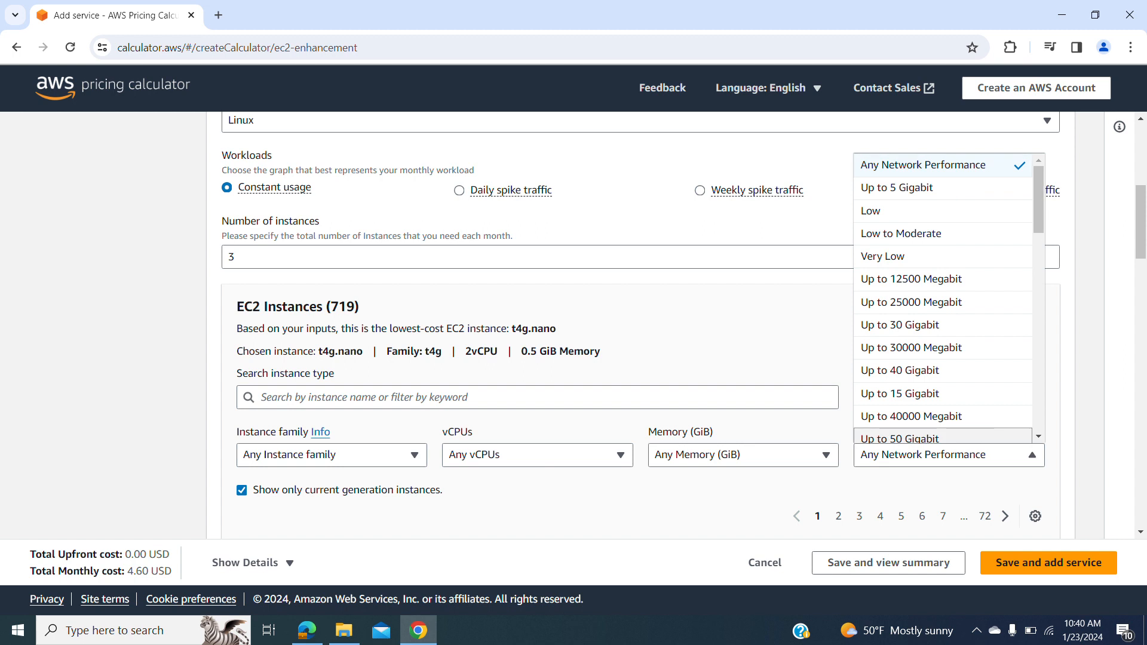
{"action": "left_click", "coordinate": [949, 455]}
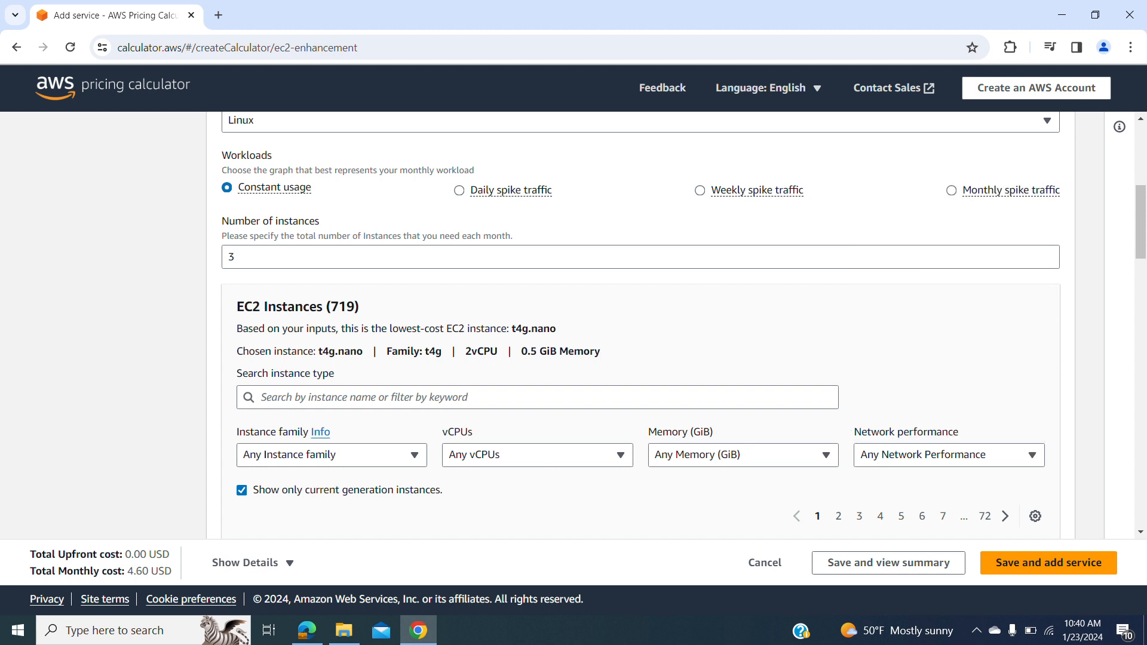
{"action": "left_click", "coordinate": [743, 455]}
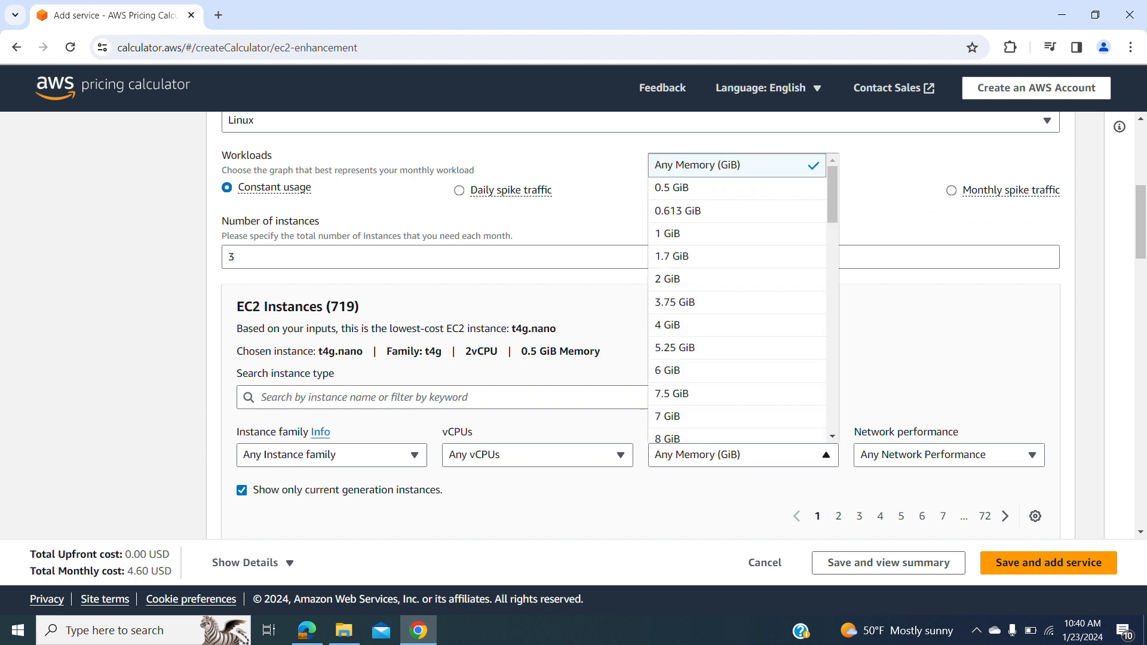
{"action": "left_click", "coordinate": [825, 455]}
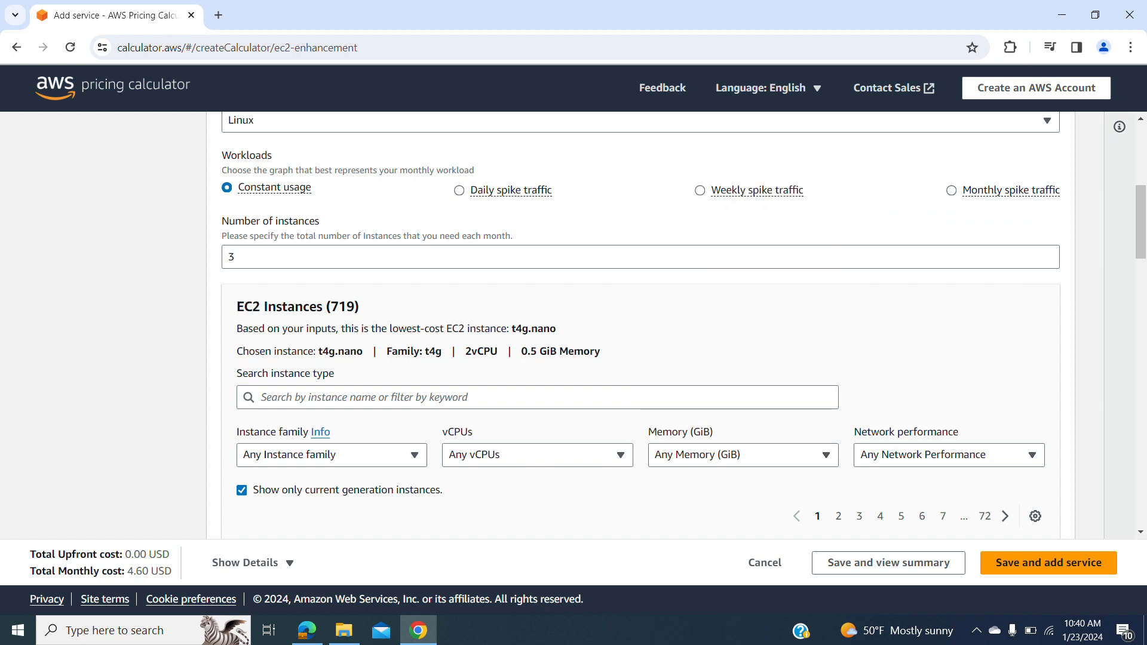
Search the EC2 instance types for "t2" and select the t2.xlarge instance.
{"action": "left_click", "coordinate": [1140, 532]}
{"action": "scroll", "coordinate": [1051, 528], "scroll_direction": "down", "scroll_amount": 2}
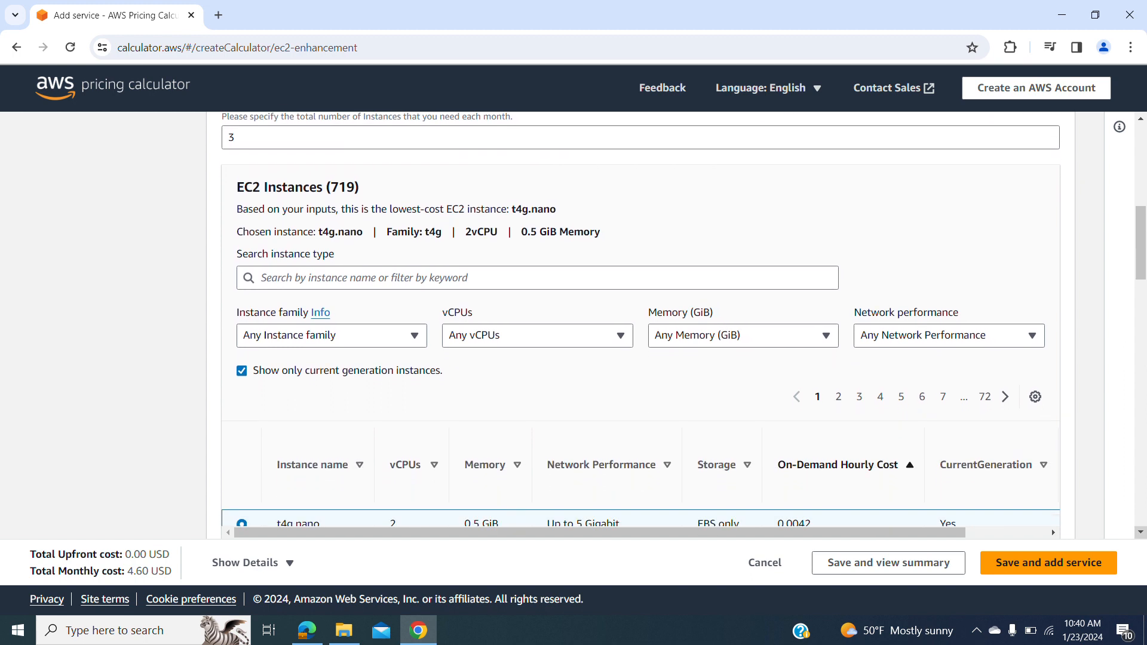
{"action": "left_click", "coordinate": [261, 277]}
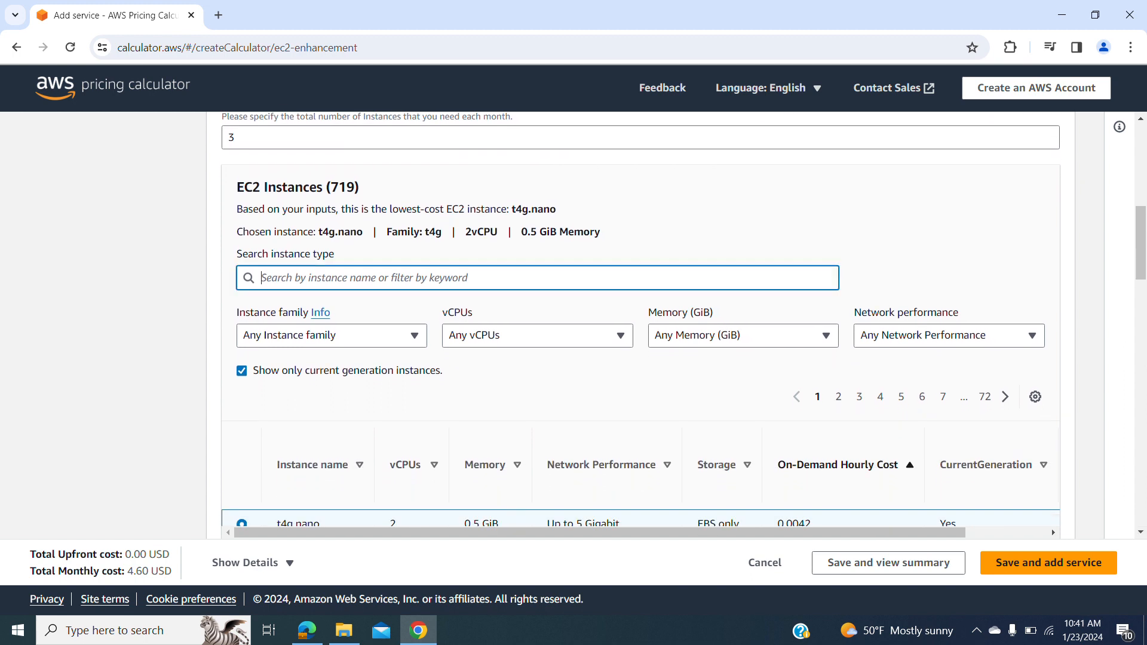
{"action": "type", "text": "t2"}
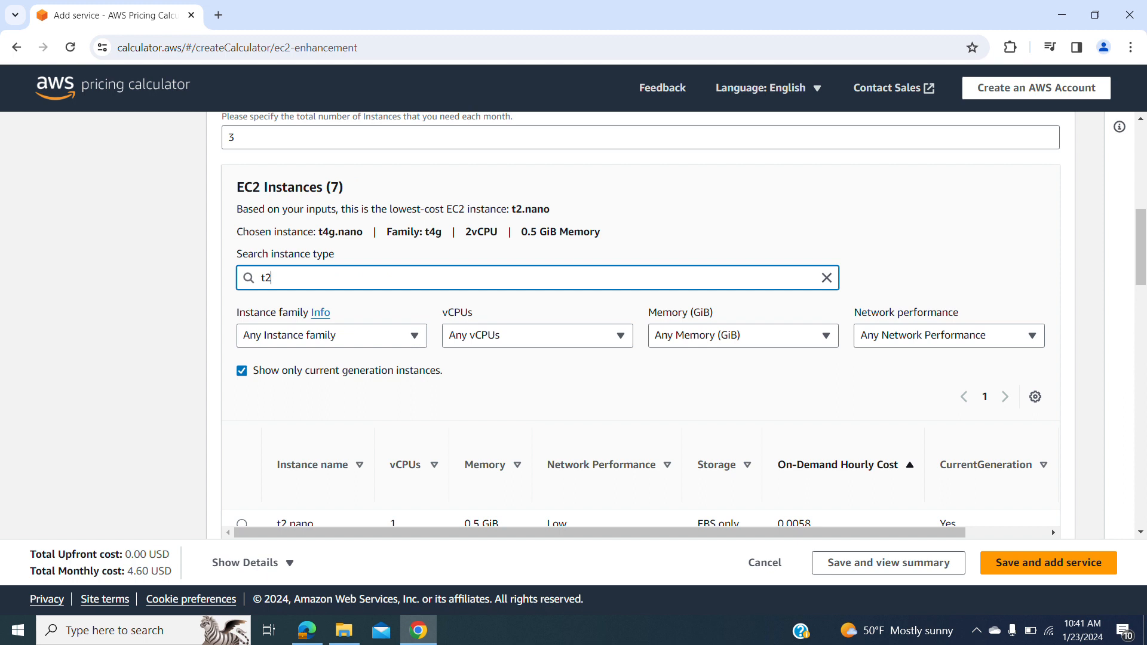
{"action": "scroll", "coordinate": [640, 325], "scroll_direction": "down", "scroll_amount": 5}
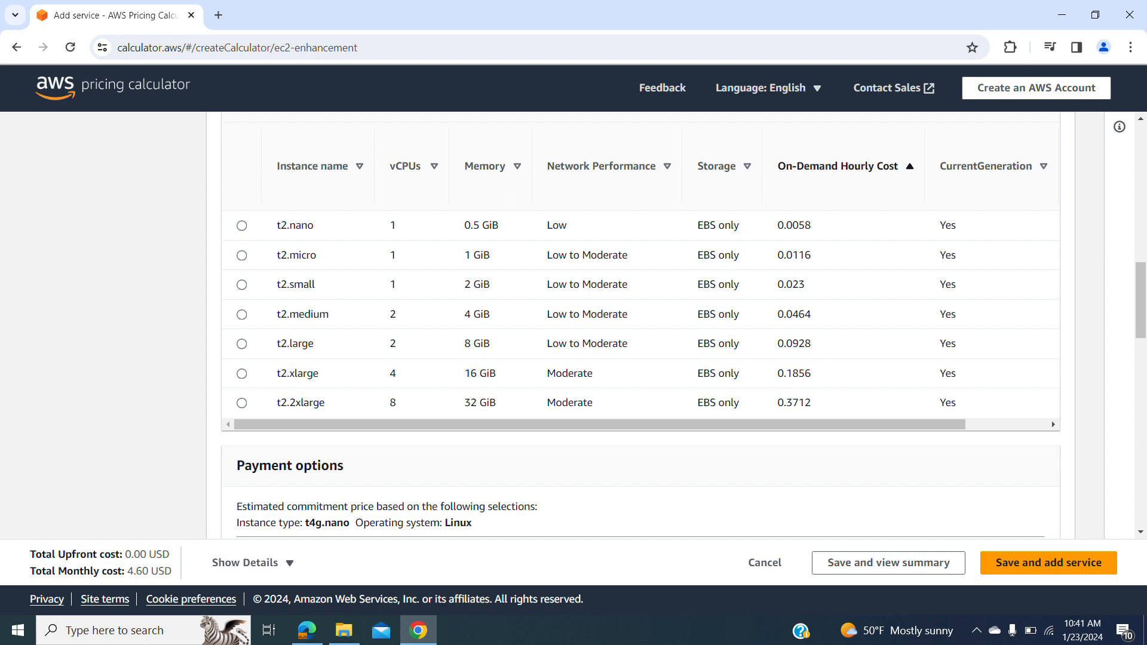
{"action": "left_click", "coordinate": [241, 374]}
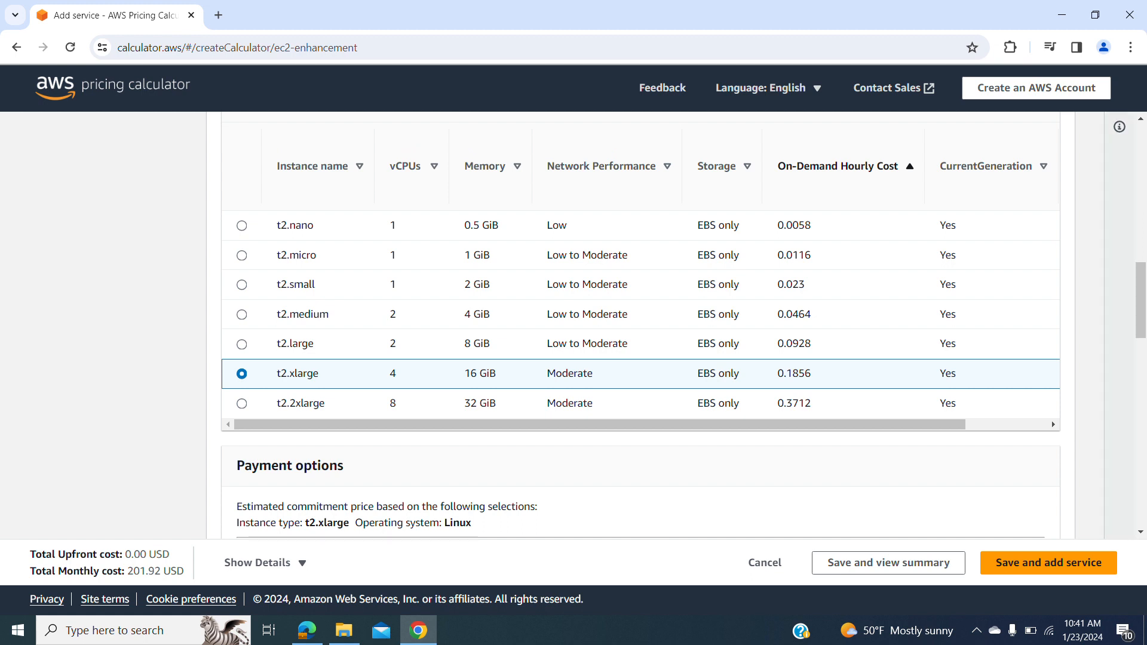
Review the payment options for the instances and choose On-Demand pricing.
{"action": "scroll", "coordinate": [639, 328], "scroll_direction": "down", "scroll_amount": 3}
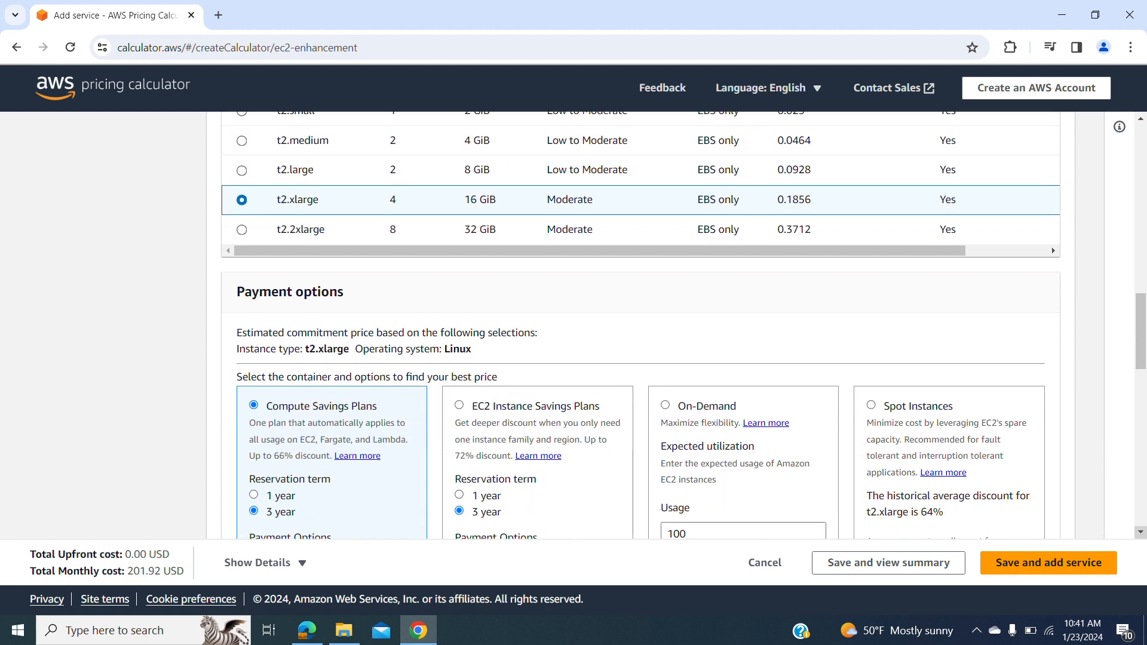
{"action": "scroll", "coordinate": [683, 335], "scroll_direction": "down", "scroll_amount": 2}
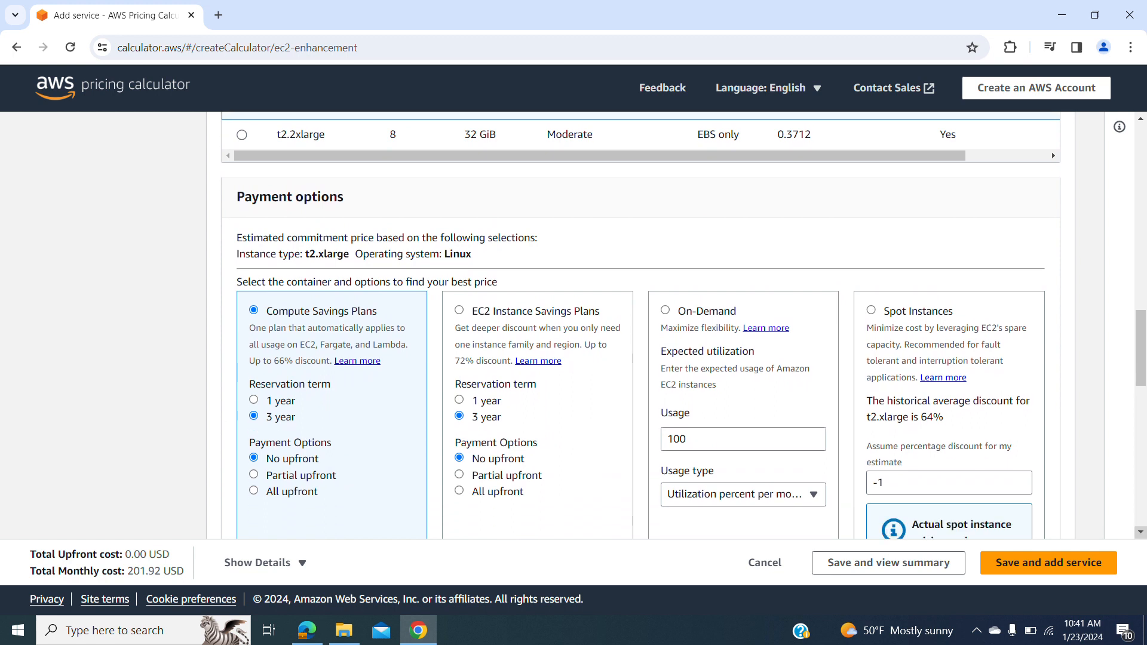
{"action": "scroll", "coordinate": [1051, 152], "scroll_direction": "down", "scroll_amount": 1}
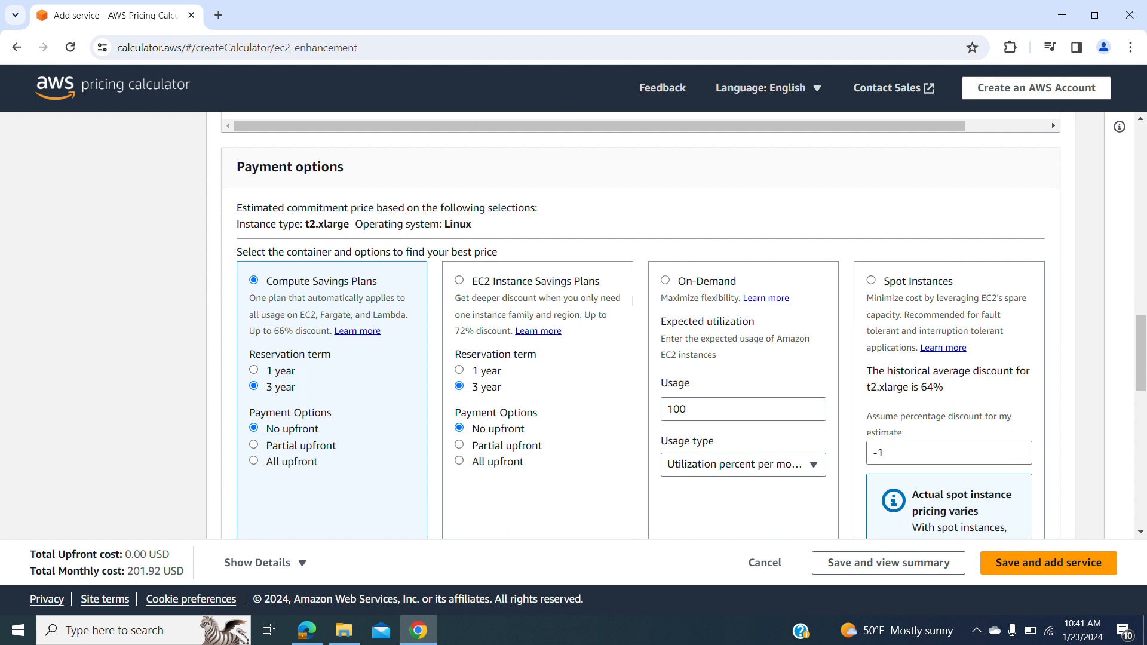
{"action": "left_click", "coordinate": [665, 280]}
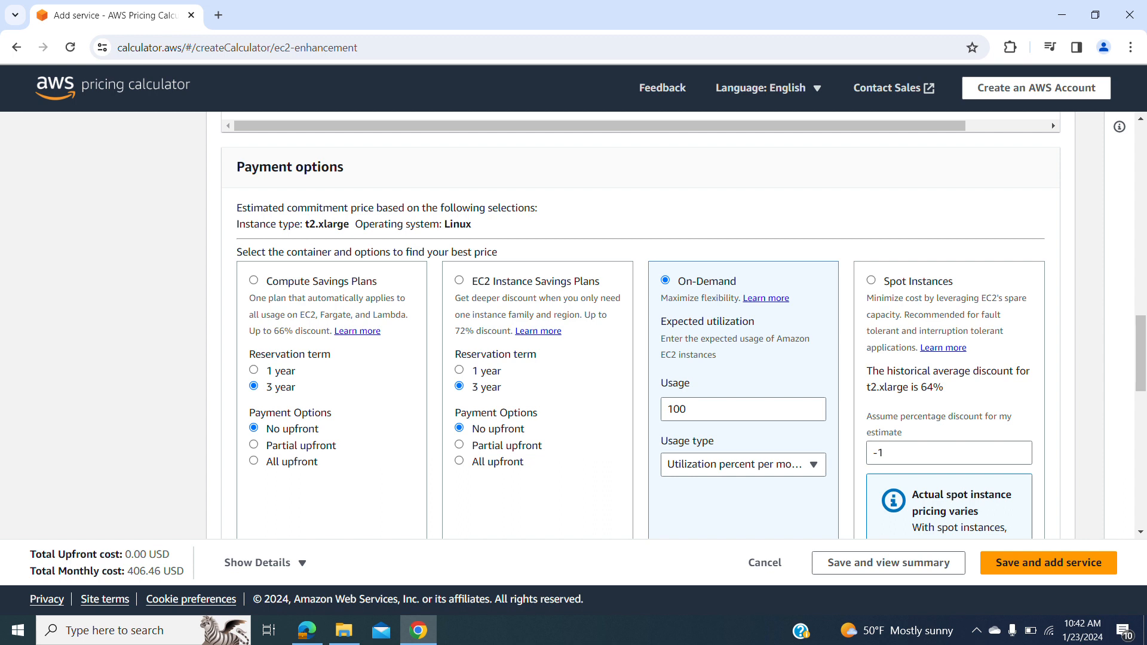
Check the cost of each payment option and the optional sections, then save and add the EC2 service to the estimate.
{"action": "scroll", "coordinate": [683, 330], "scroll_direction": "down", "scroll_amount": 3}
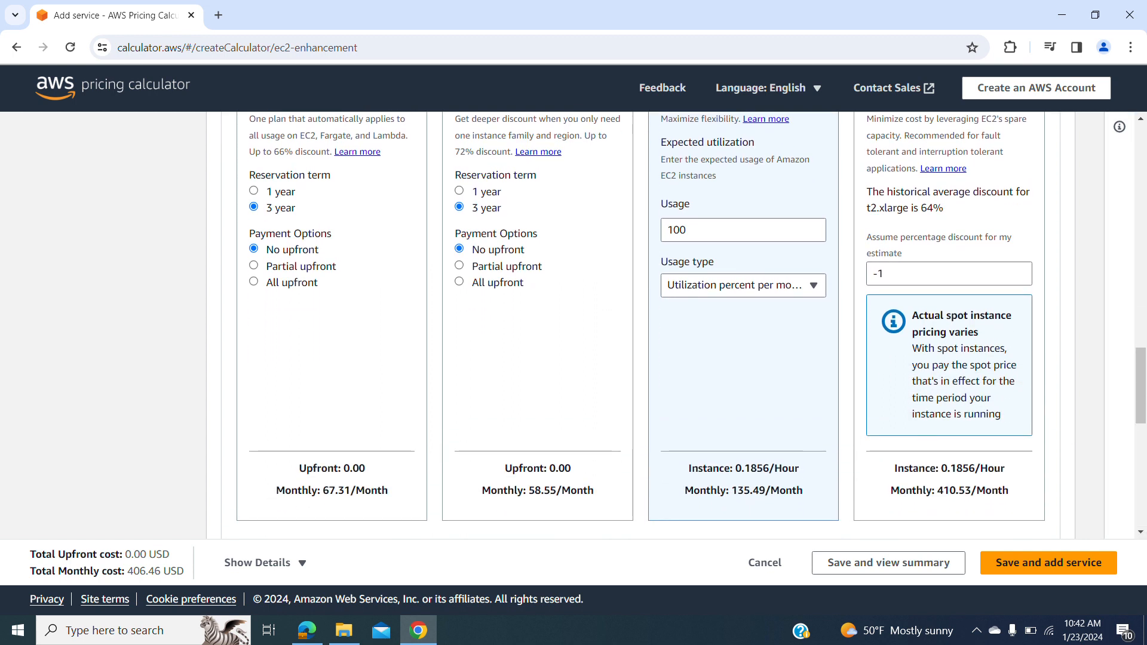
{"action": "scroll", "coordinate": [691, 325], "scroll_direction": "up", "scroll_amount": 1}
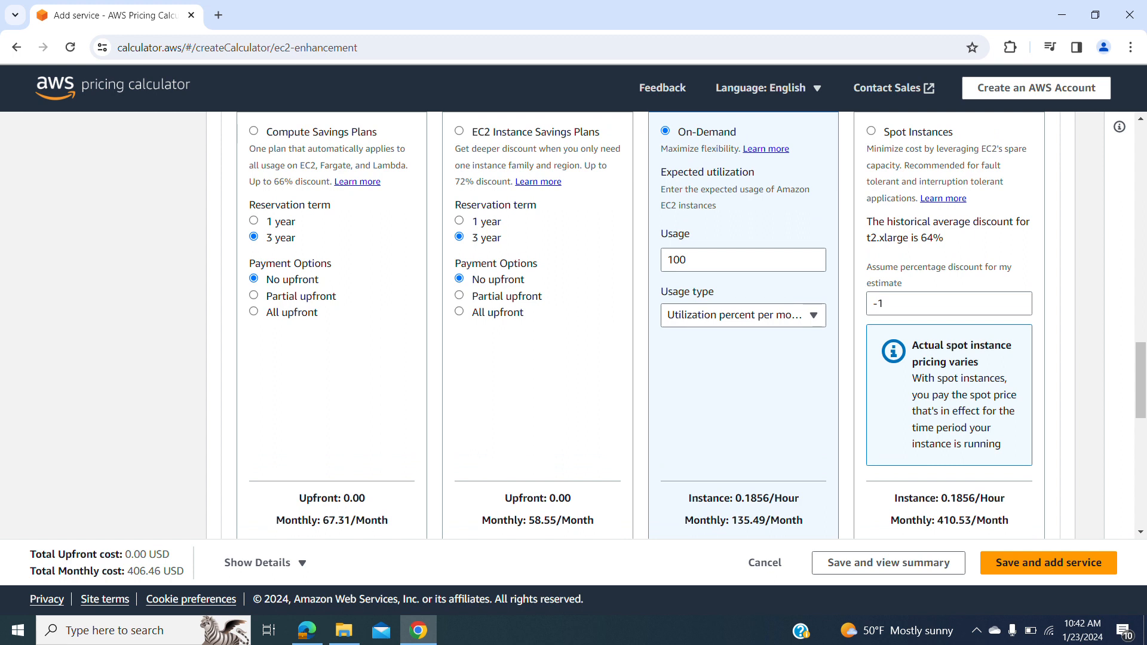
{"action": "scroll", "coordinate": [683, 325], "scroll_direction": "down", "scroll_amount": 4}
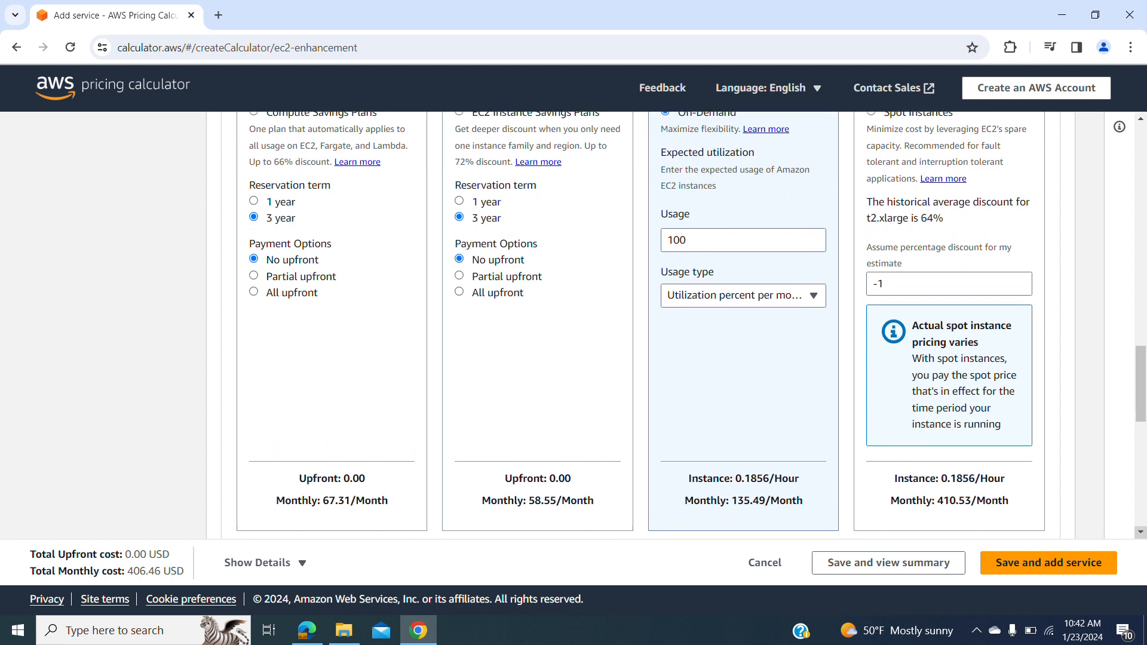
{"action": "scroll", "coordinate": [683, 325], "scroll_direction": "down", "scroll_amount": 4}
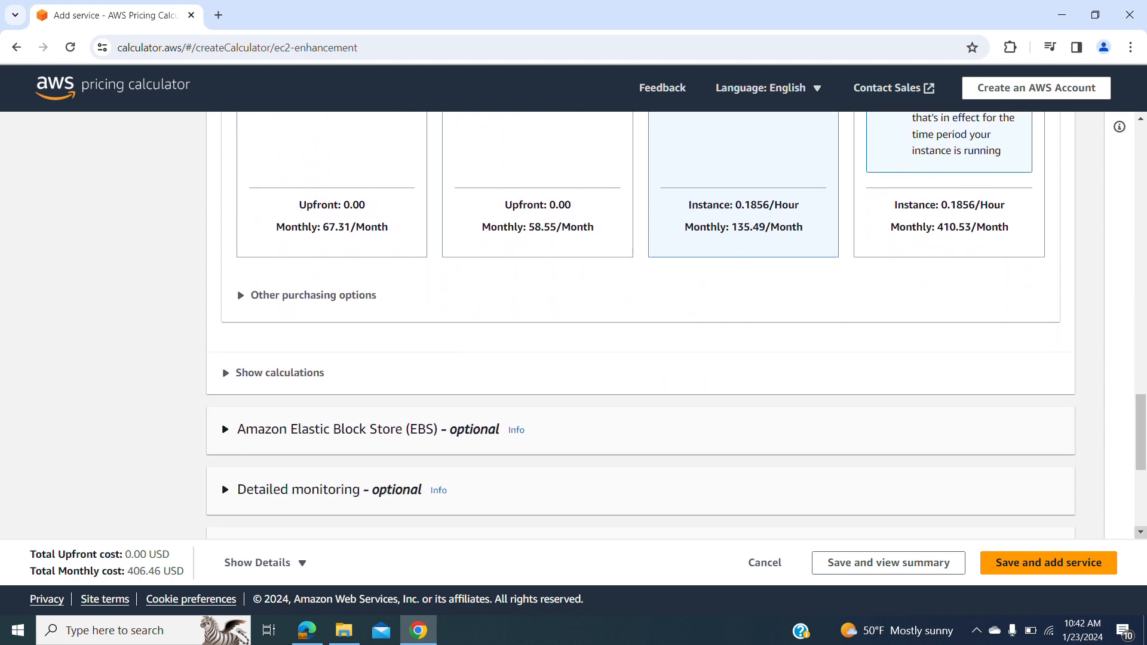
{"action": "scroll", "coordinate": [684, 325], "scroll_direction": "down", "scroll_amount": 2}
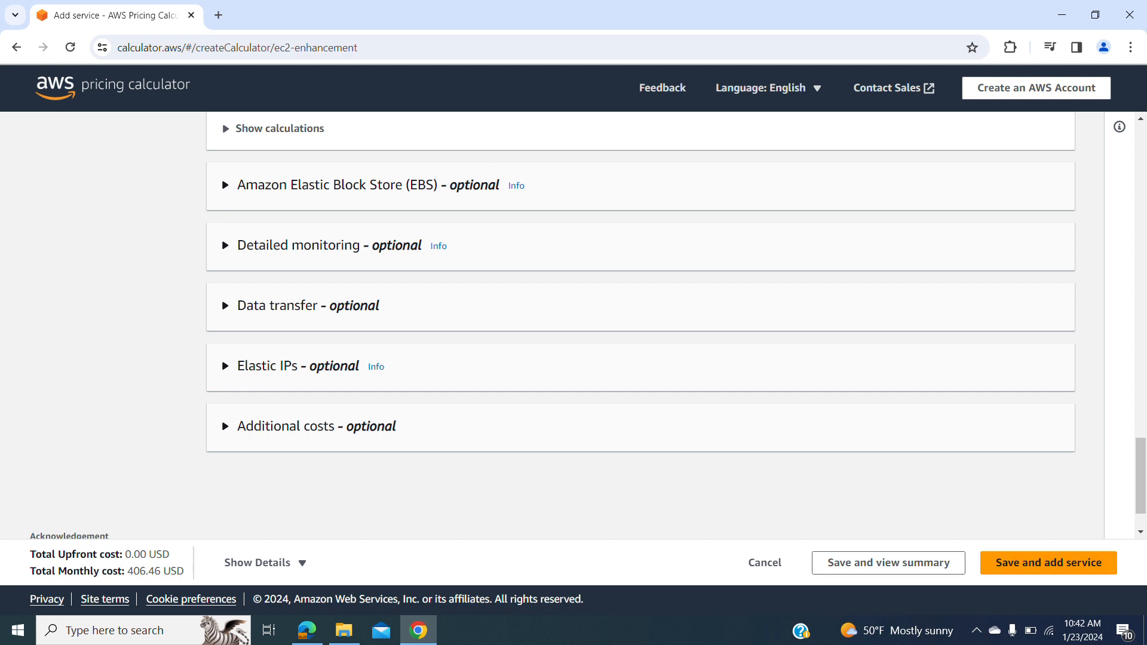
{"action": "left_click", "coordinate": [1048, 563]}
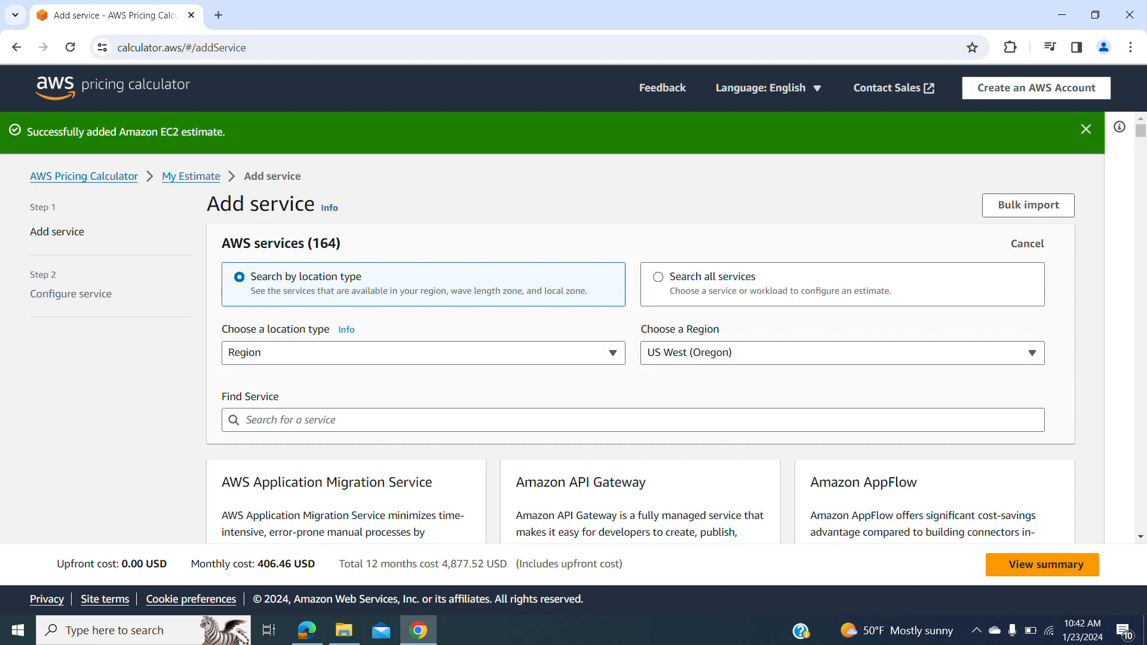
Search the AWS services in US West (Oregon) for "dns" and examine the matching services.
{"action": "left_click", "coordinate": [1140, 537]}
{"action": "left_click", "coordinate": [1140, 536]}
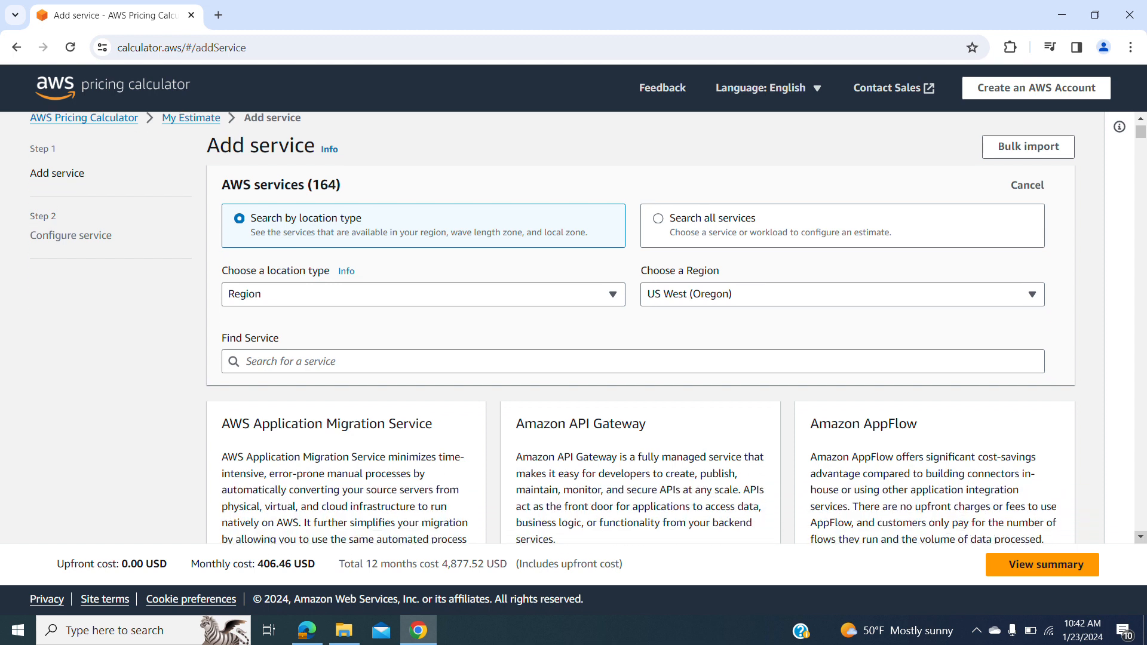
{"action": "left_click", "coordinate": [1140, 536]}
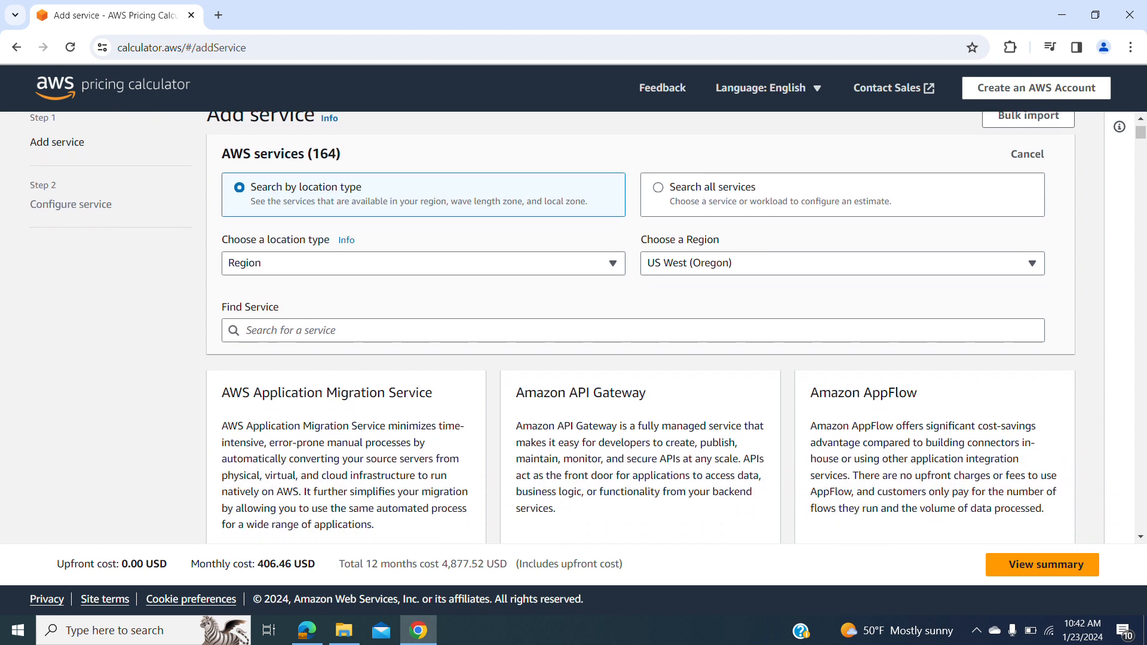
{"action": "left_click", "coordinate": [632, 330]}
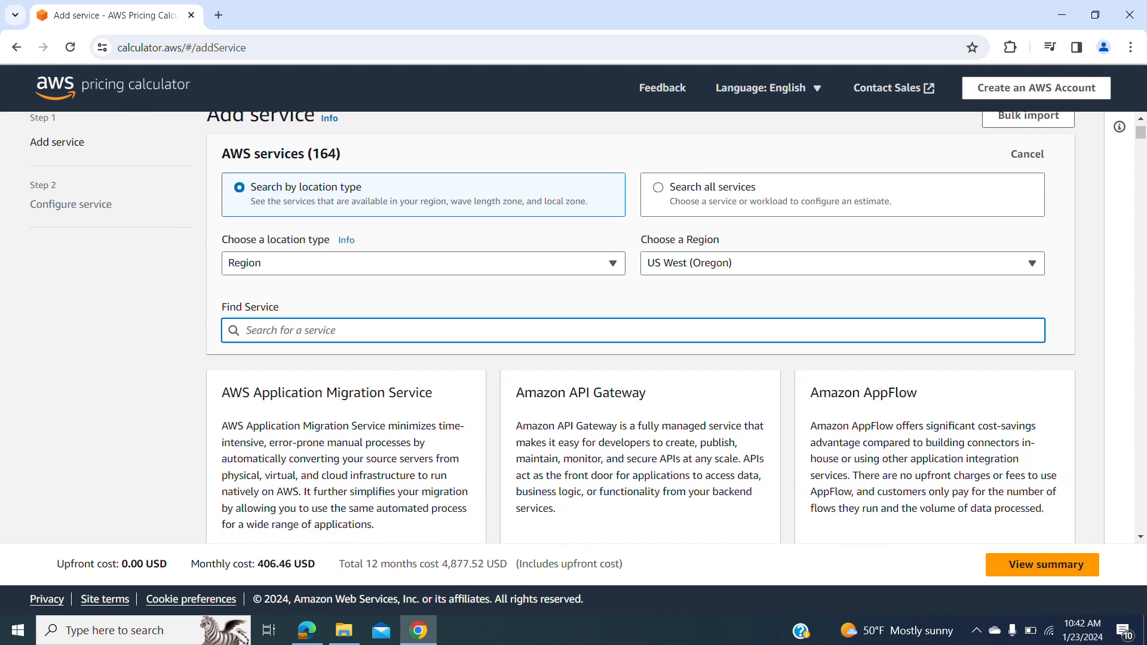
{"action": "type", "text": "e"}
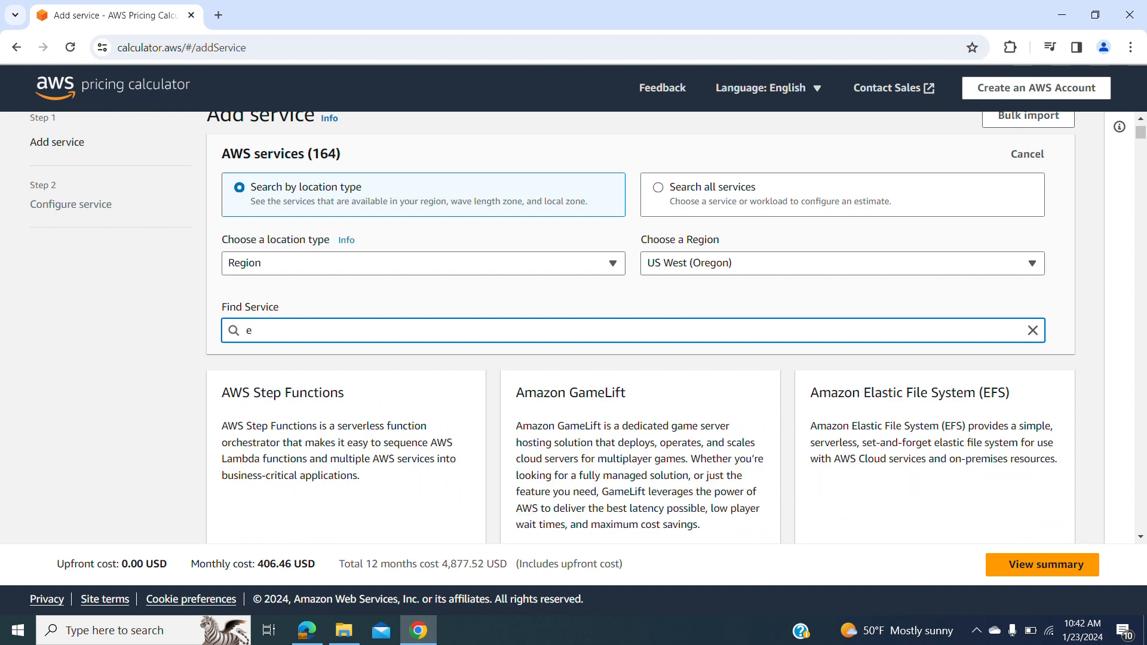
{"action": "key", "text": "BackSpace"}
{"action": "type", "text": "dn"}
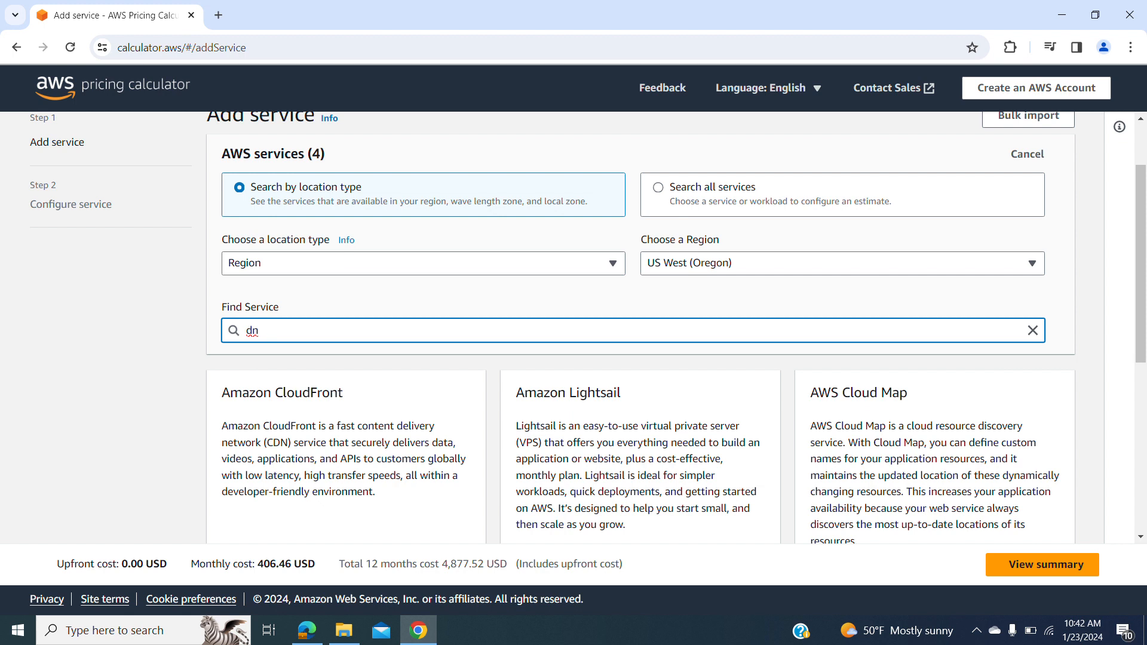
{"action": "type", "text": "s"}
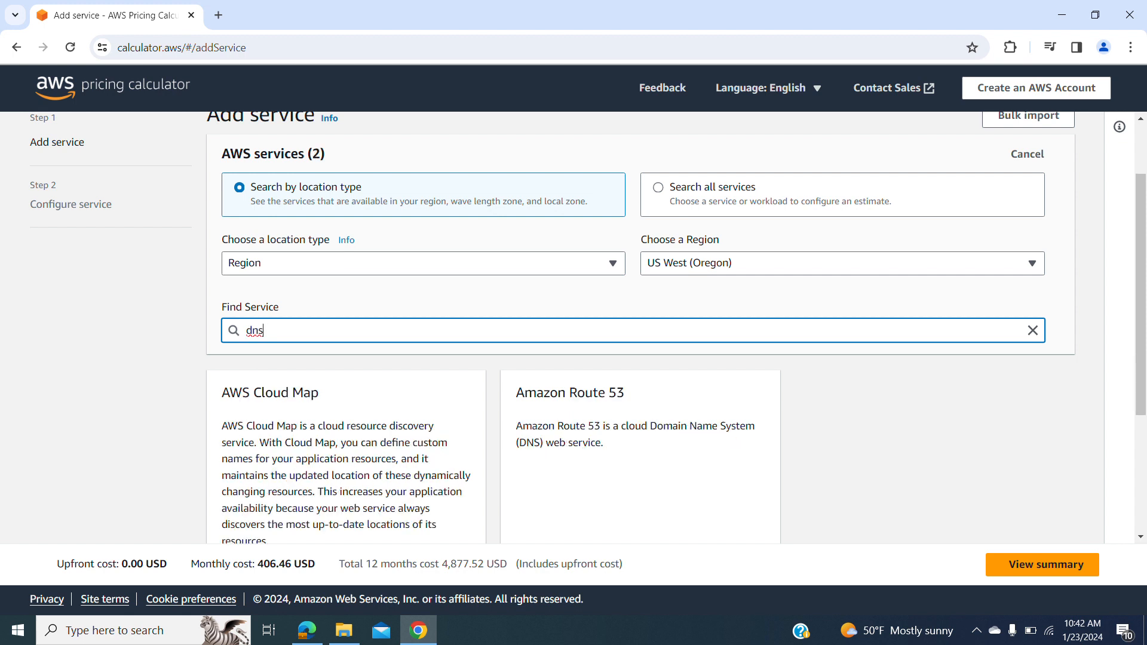
{"action": "scroll", "coordinate": [588, 328], "scroll_direction": "down", "scroll_amount": 2}
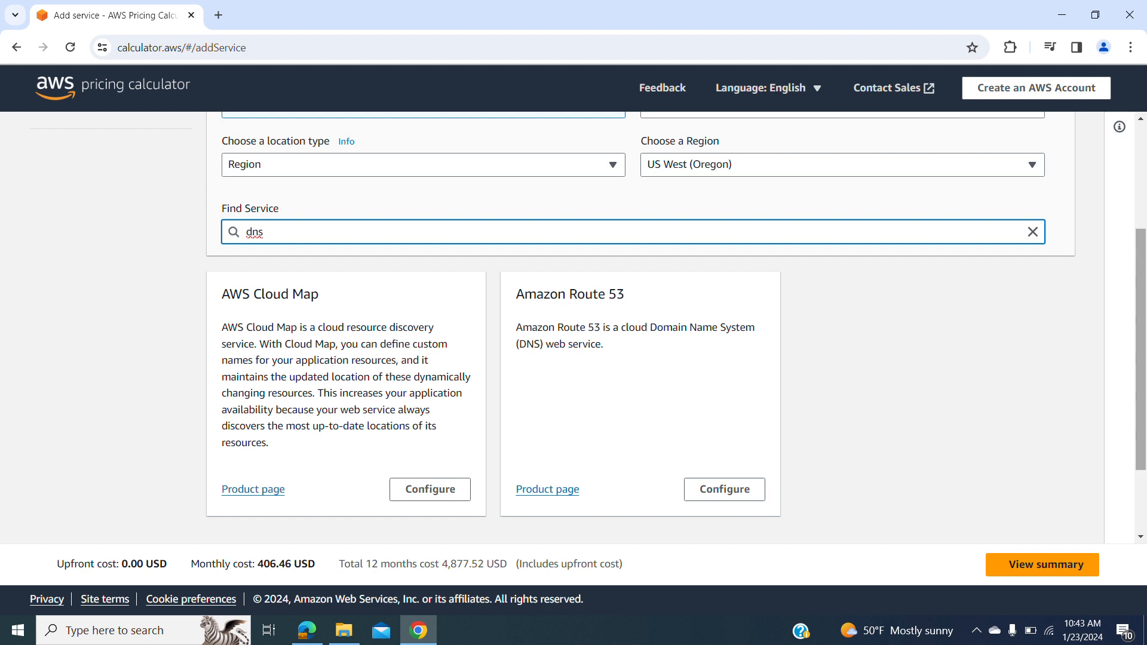
{"action": "scroll", "coordinate": [597, 329], "scroll_direction": "down", "scroll_amount": 2}
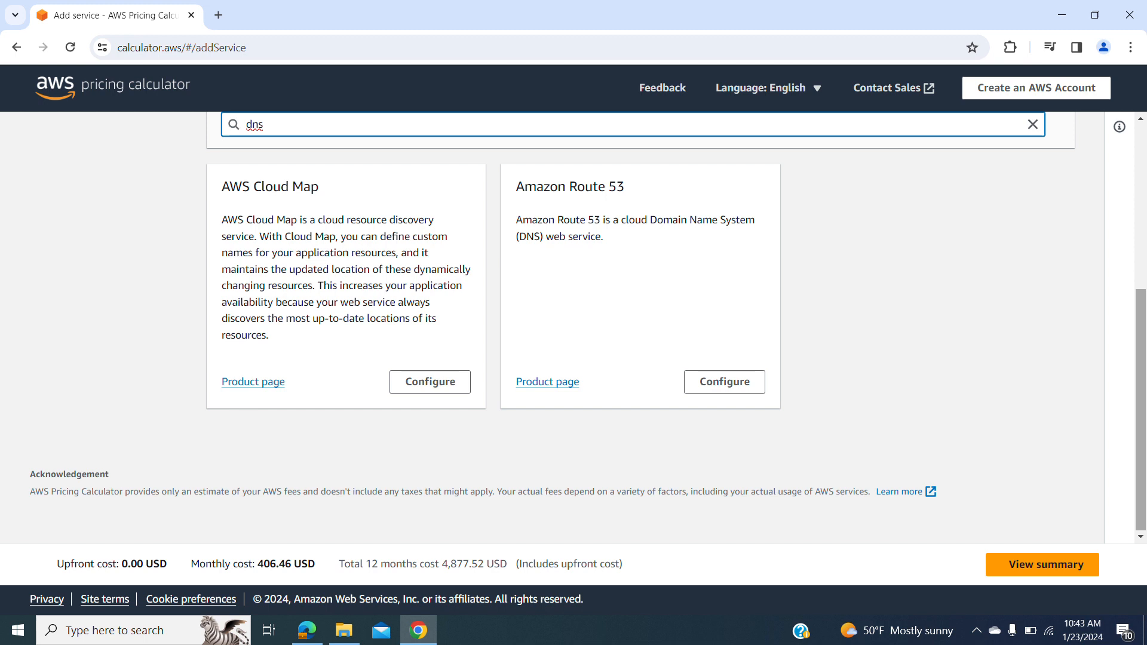
{"action": "scroll", "coordinate": [574, 322], "scroll_direction": "up", "scroll_amount": 4}
{"action": "scroll", "coordinate": [573, 327], "scroll_direction": "down", "scroll_amount": 3}
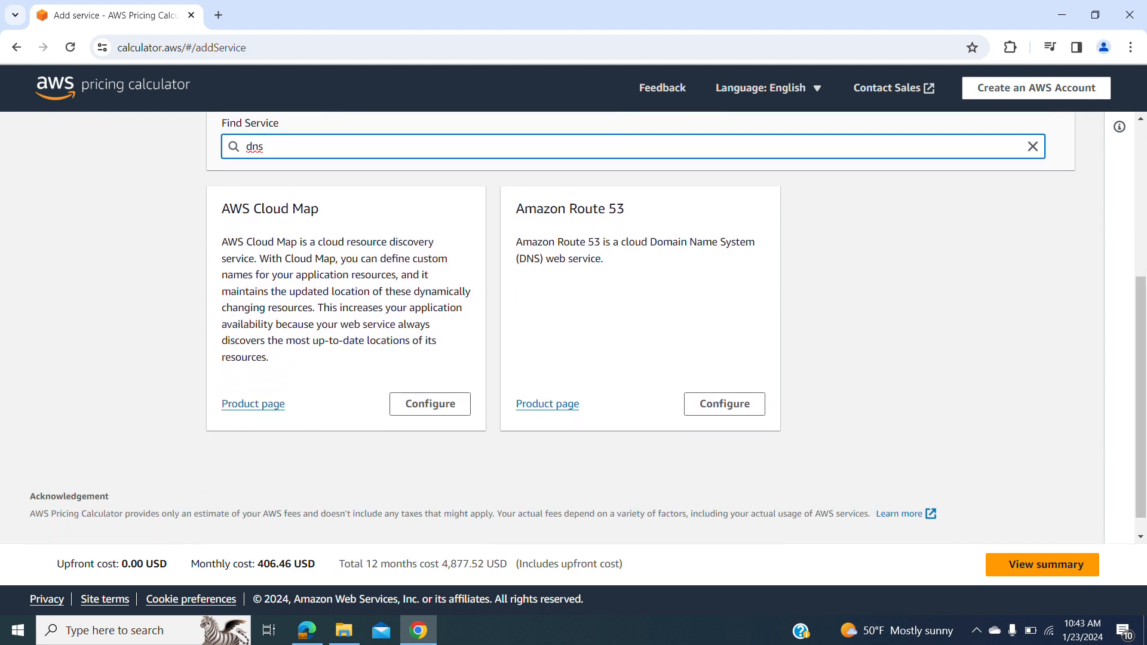
Open the estimate summary and check its monthly cost and total 12-month cost.
{"action": "left_click", "coordinate": [1042, 564]}
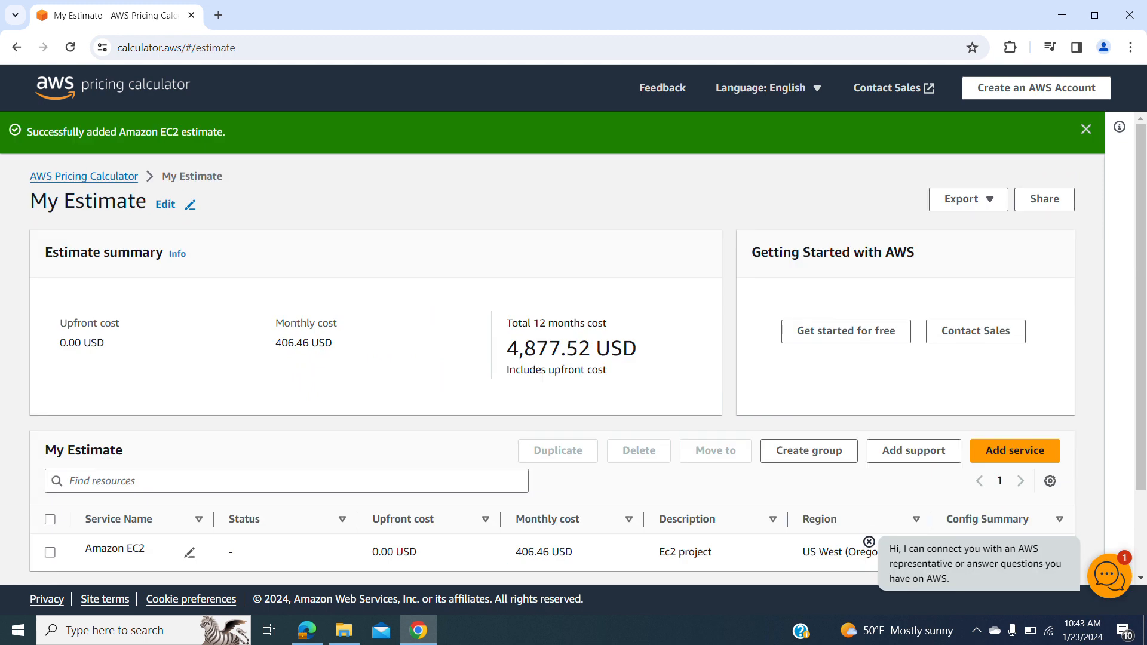
{"action": "left_click_drag", "start_coordinate": [275, 343], "coordinate": [331, 343]}
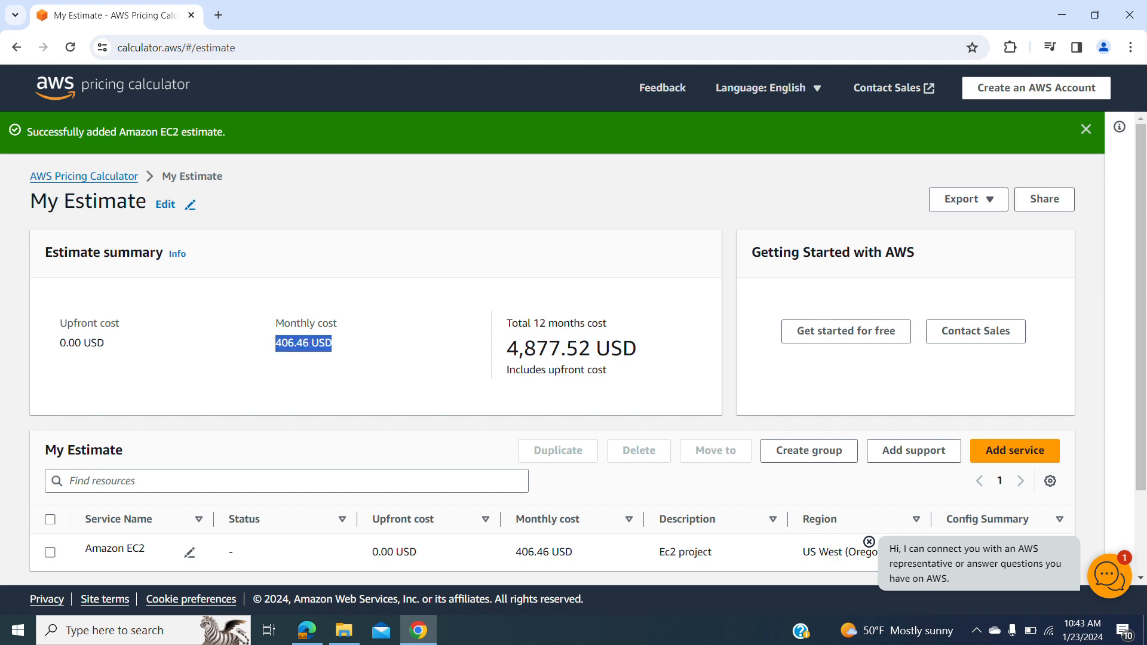
{"action": "left_click_drag", "start_coordinate": [507, 348], "coordinate": [636, 348]}
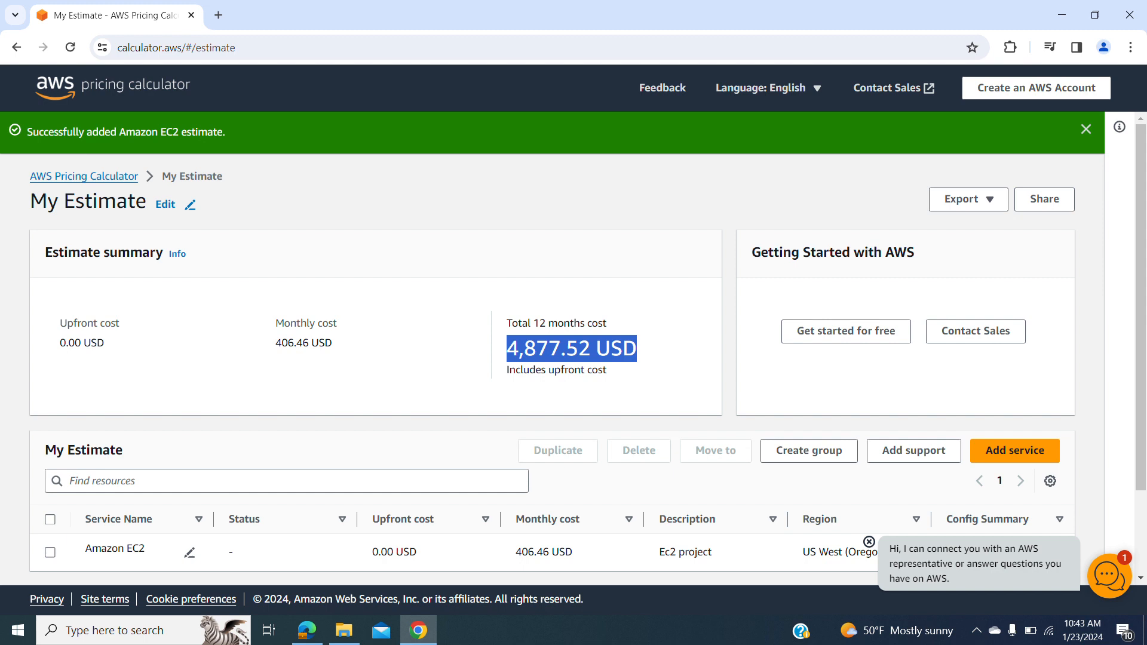
Start adding another service to the estimate, search for "rds" and examine the matching database services.
{"action": "left_click_drag", "start_coordinate": [1141, 299], "coordinate": [1141, 357]}
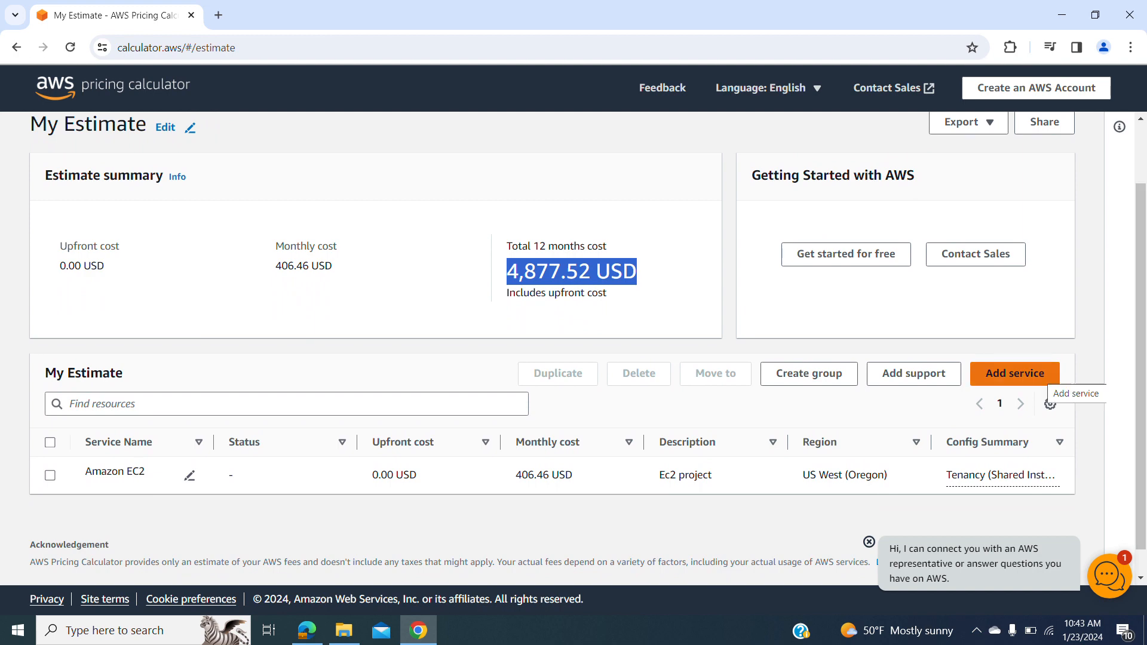
{"action": "left_click", "coordinate": [1045, 376]}
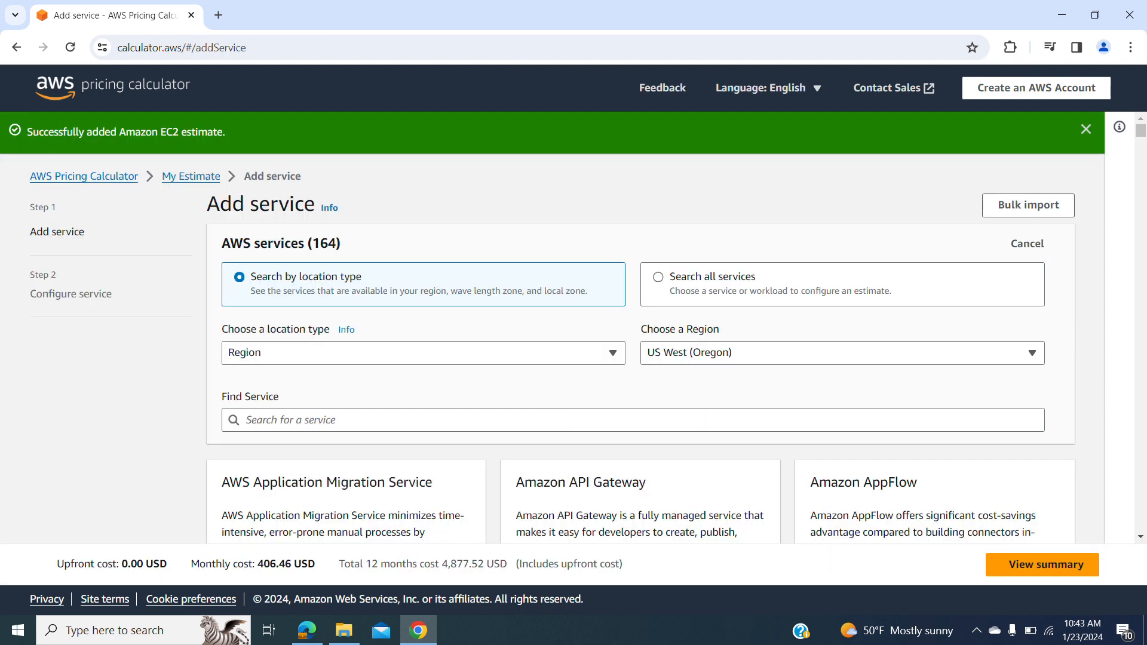
{"action": "left_click", "coordinate": [291, 420]}
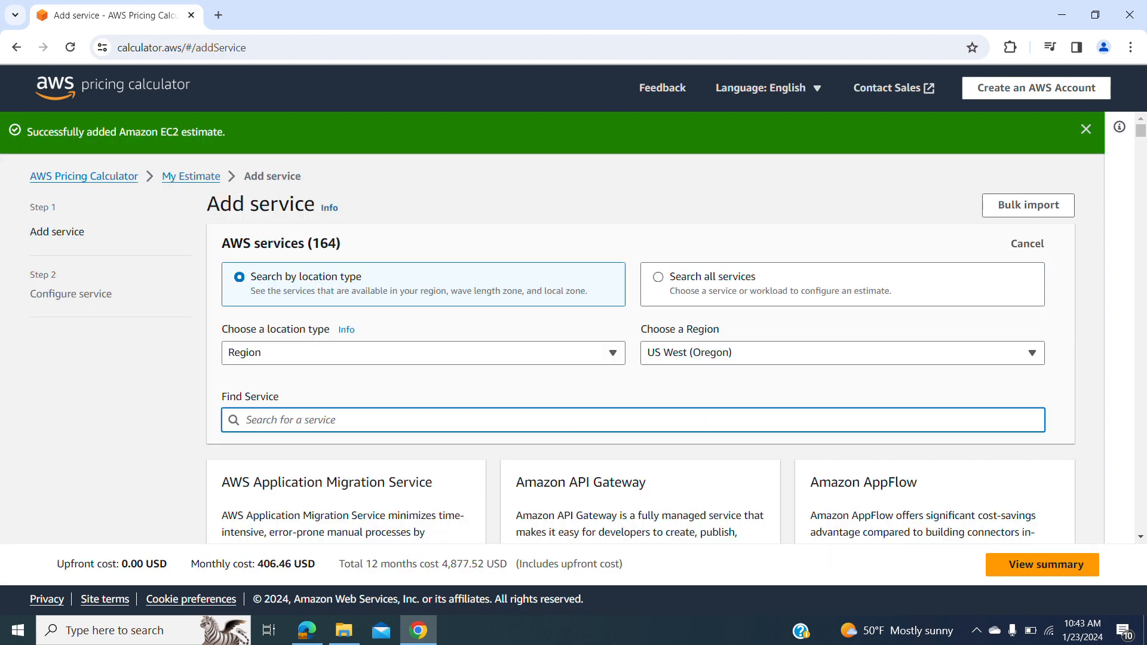
{"action": "type", "text": "rd"}
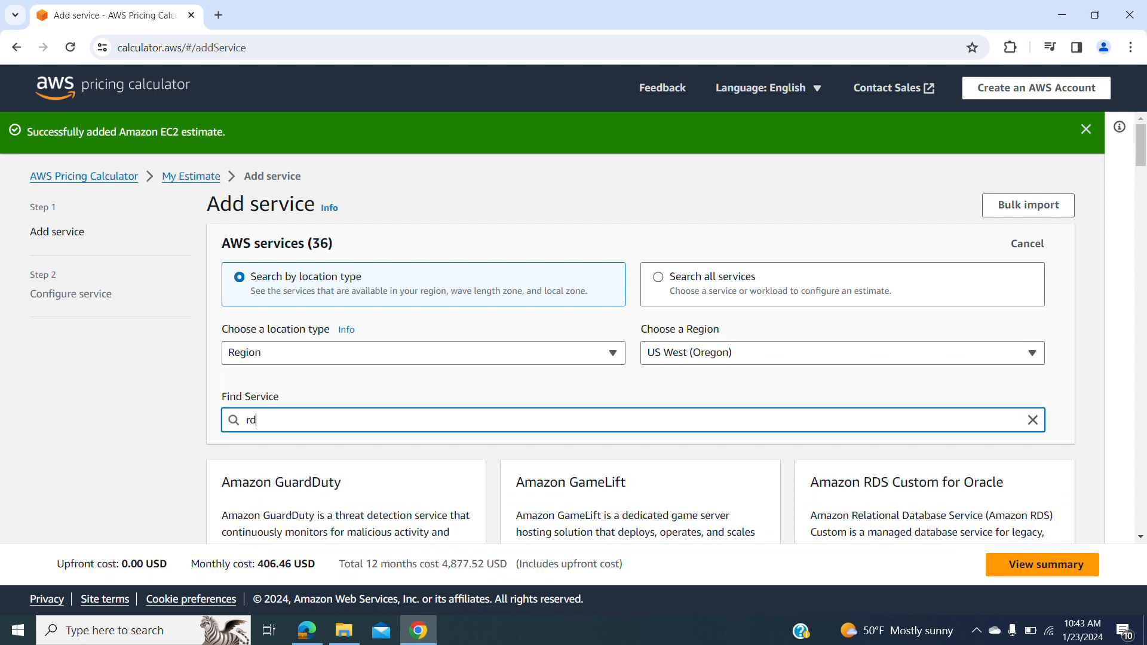
{"action": "type", "text": "s"}
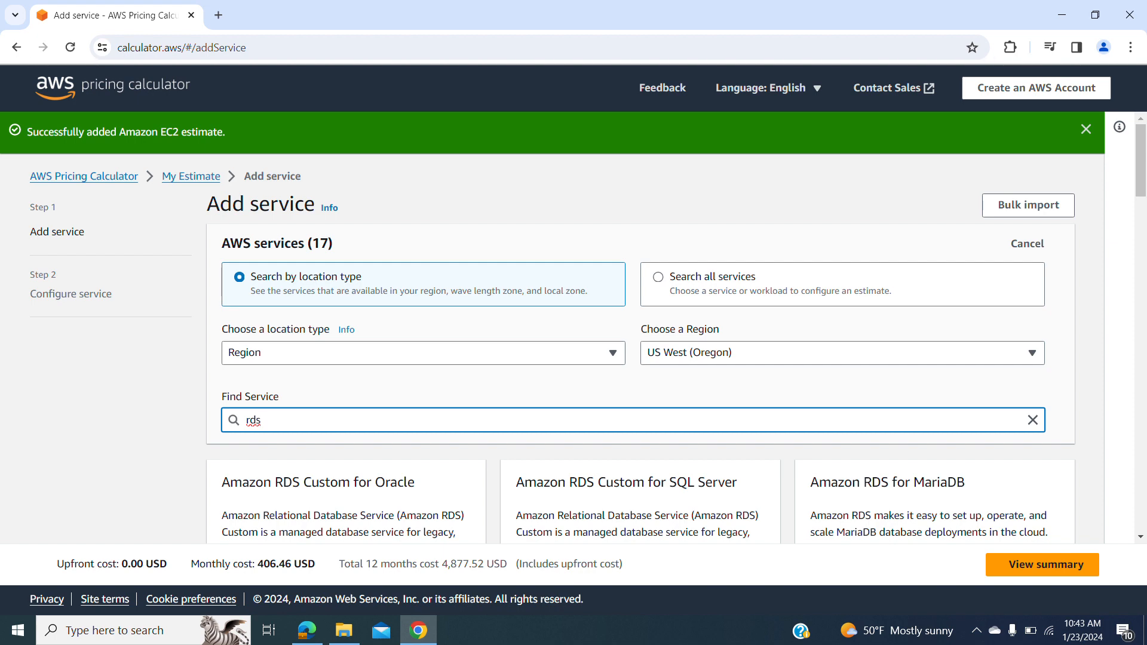
{"action": "scroll", "coordinate": [573, 329], "scroll_direction": "down", "scroll_amount": 6}
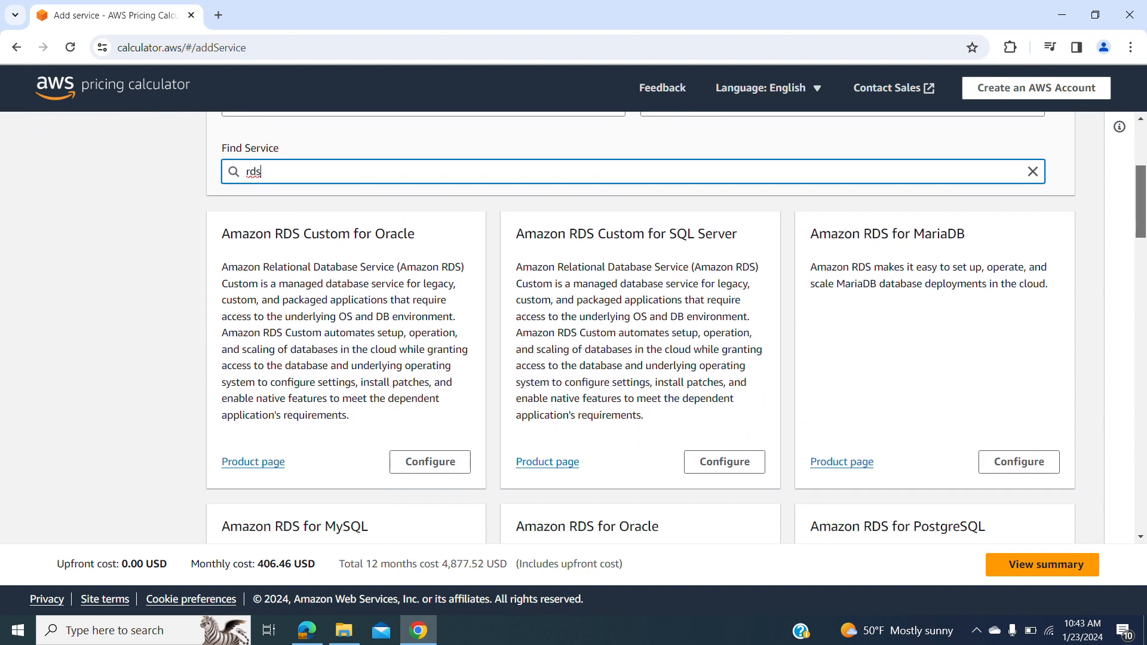
{"action": "scroll", "coordinate": [574, 329], "scroll_direction": "down", "scroll_amount": 2}
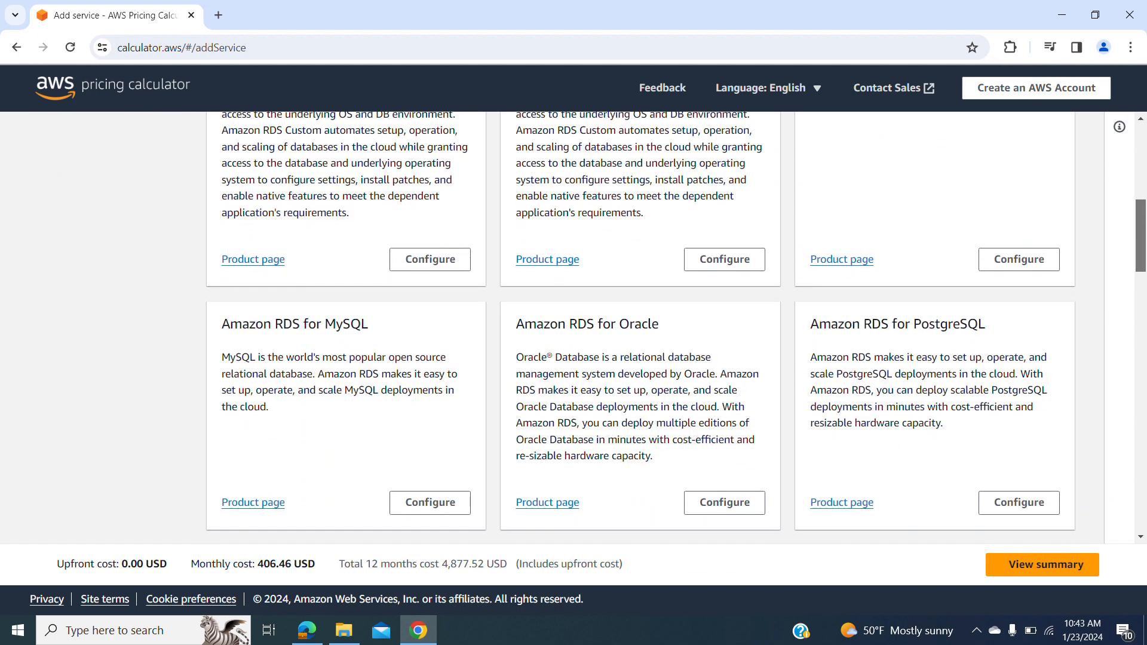
{"action": "scroll", "coordinate": [573, 329], "scroll_direction": "up", "scroll_amount": 8}
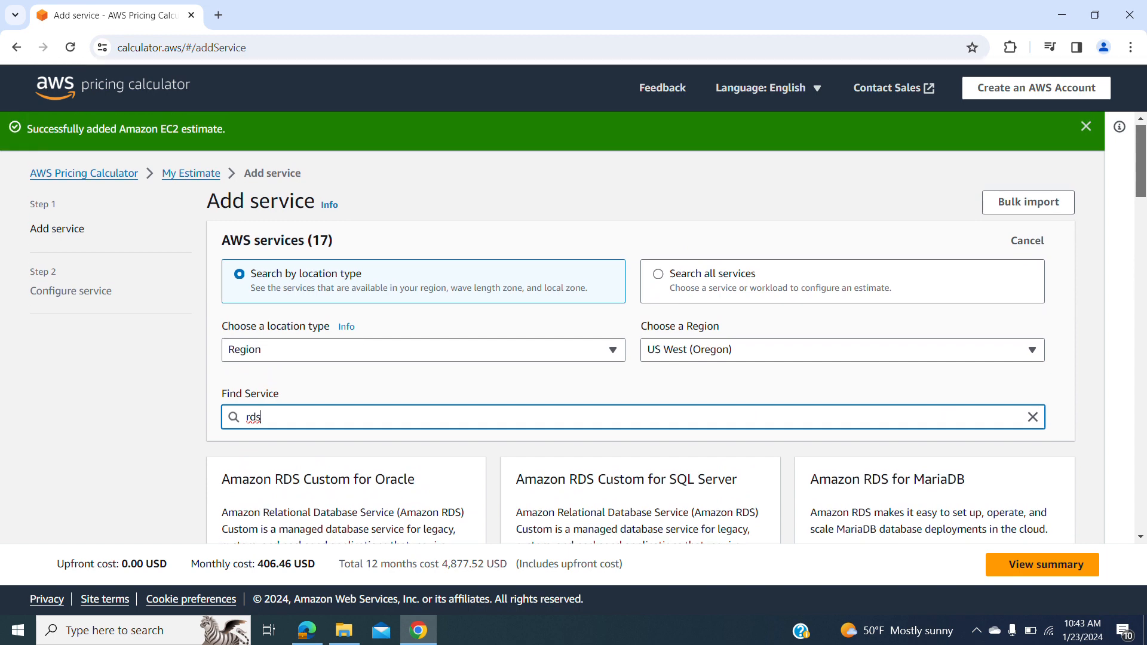
Replace the service search term with "clo", then return to the estimate summary and review the listed EC2 service.
{"action": "key", "text": "BackSpace"}
{"action": "key", "text": "BackSpace"}
{"action": "type", "text": "clo"}
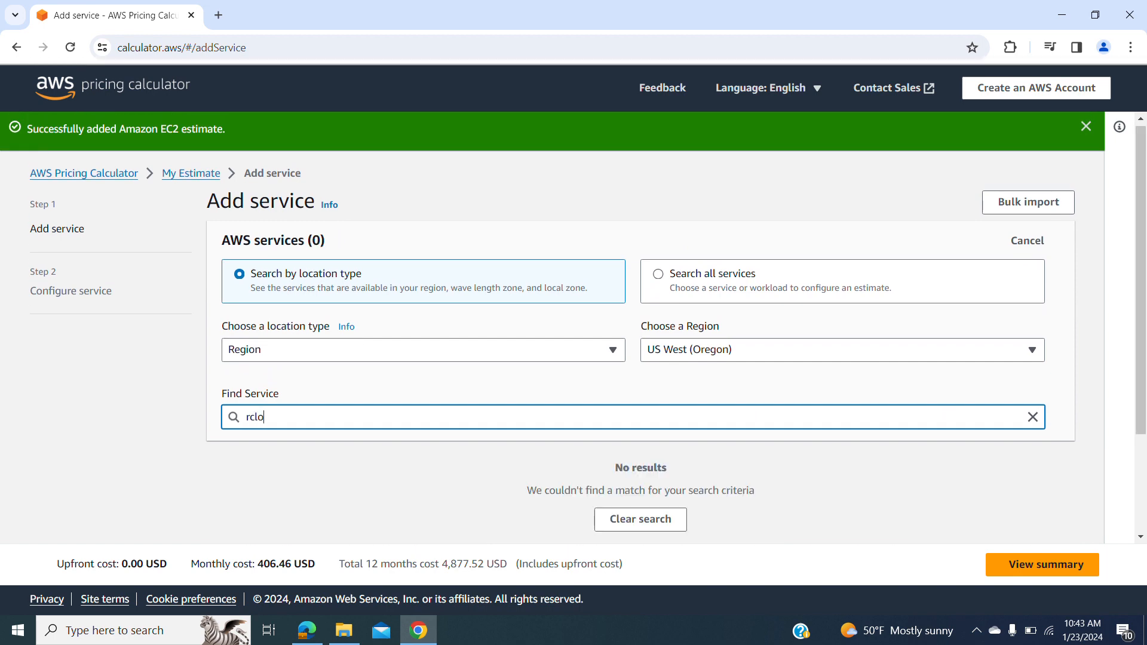
{"action": "key", "text": "BackSpace"}
{"action": "key", "text": "BackSpace"}
{"action": "key", "text": "BackSpace"}
{"action": "key", "text": "BackSpace"}
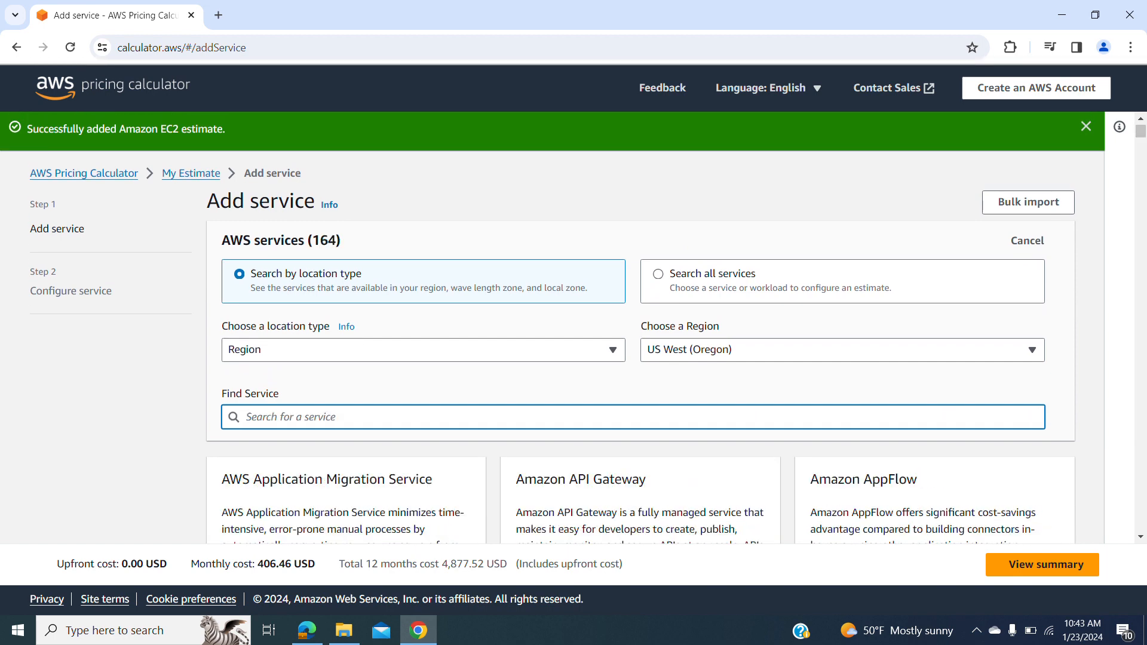
{"action": "type", "text": "clo"}
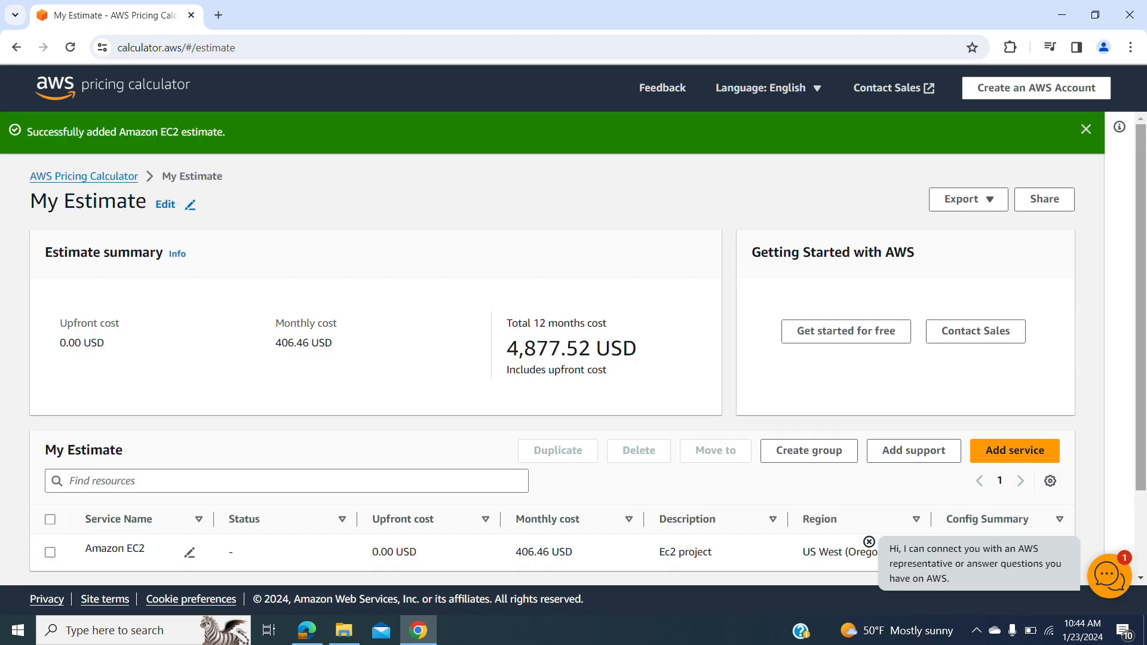
{"action": "scroll", "coordinate": [573, 342], "scroll_direction": "down", "scroll_amount": 2}
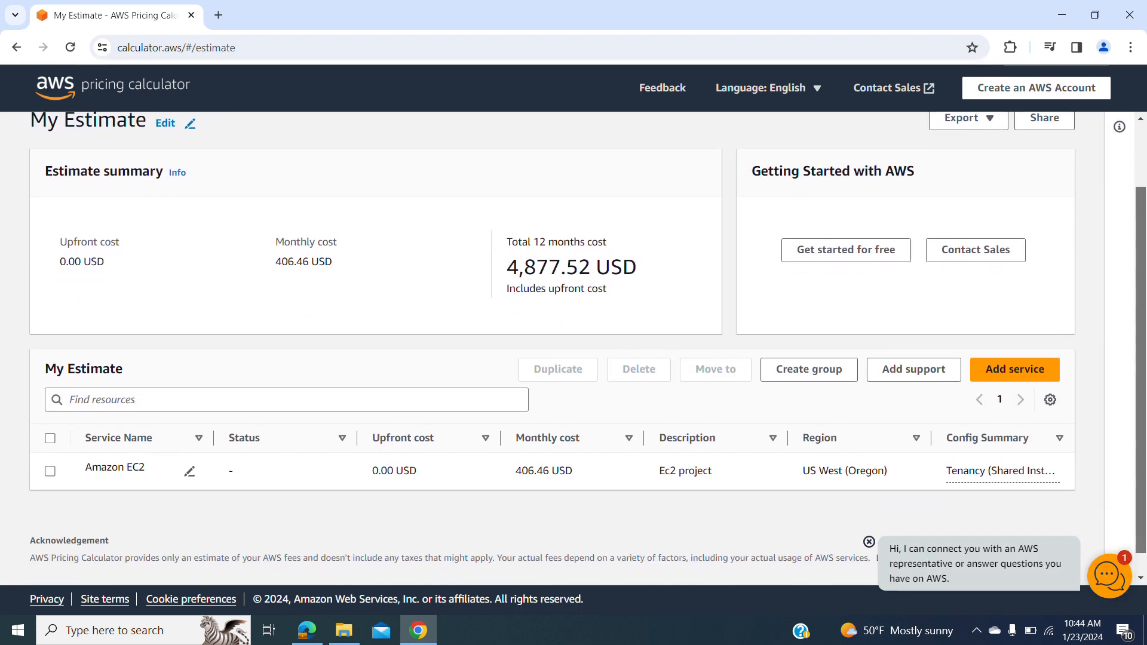